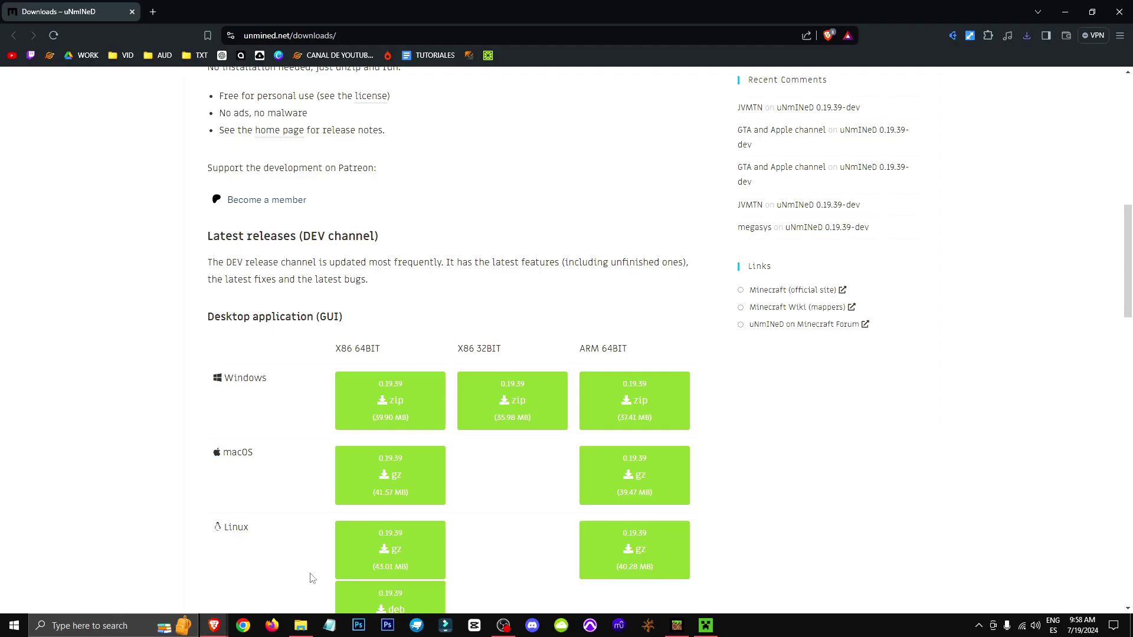
# View the banner map image of the uNmINeD downloads page at full size and close it again.
pyautogui.scroll(10, 132, 247)
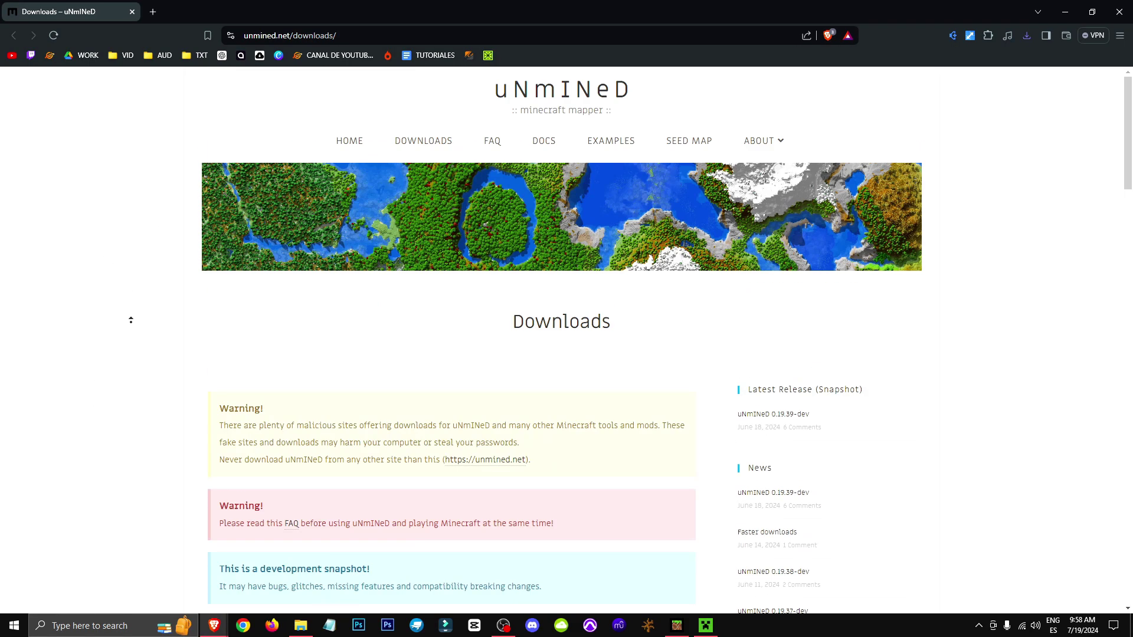
pyautogui.click(537, 200)
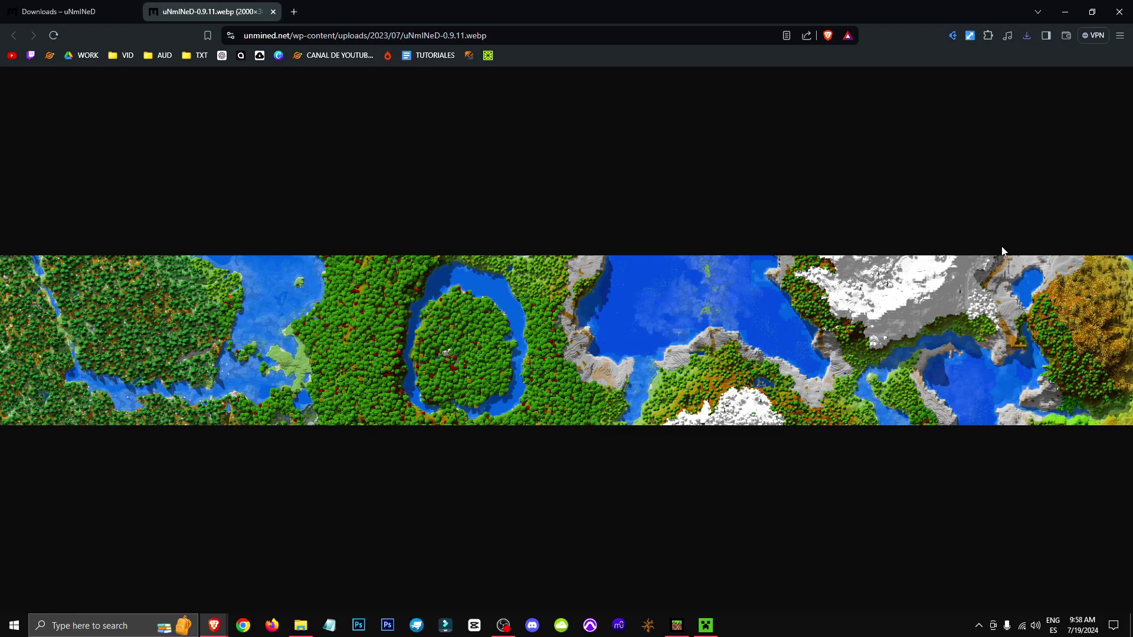
pyautogui.middleClick(230, 5)
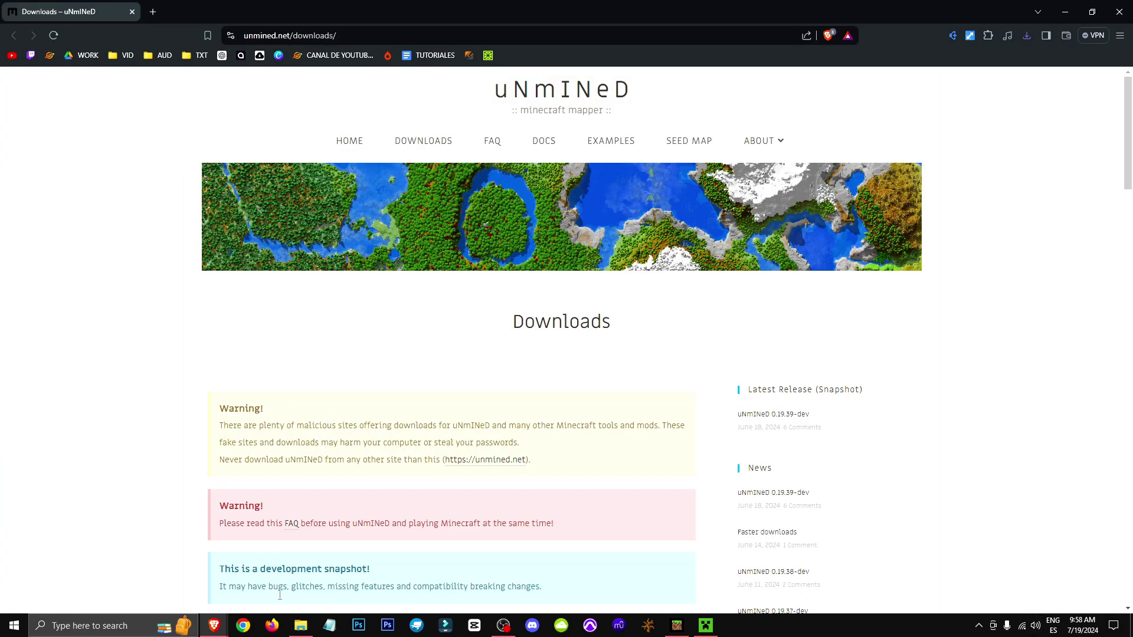
# Check the Documents folder for an unmined folder in File Explorer and return to the downloads page.
pyautogui.click(301, 626)
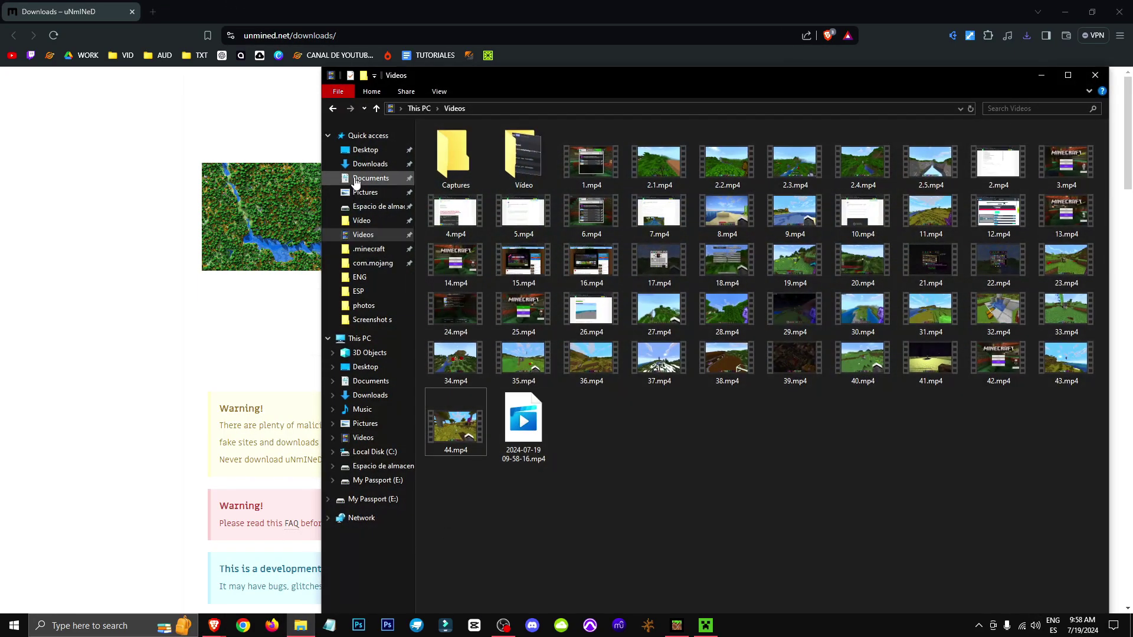
pyautogui.click(347, 179)
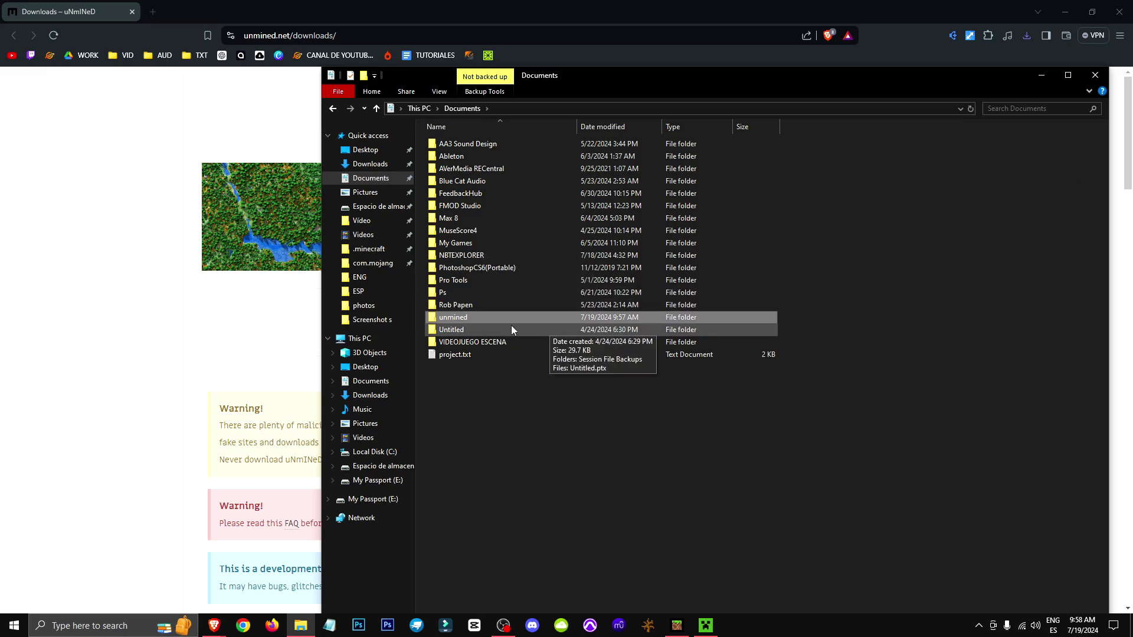
pyautogui.click(194, 336)
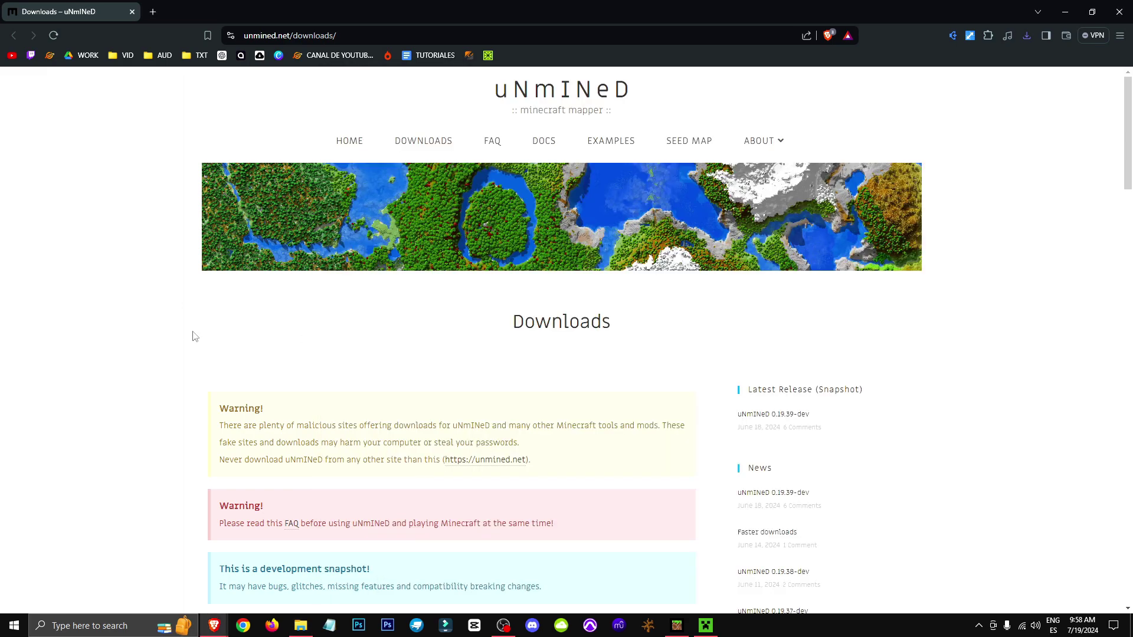
# Read the supported Java and Bedrock Edition versions and the notes on personal use, ads and malware.
pyautogui.middleClick(146, 339)
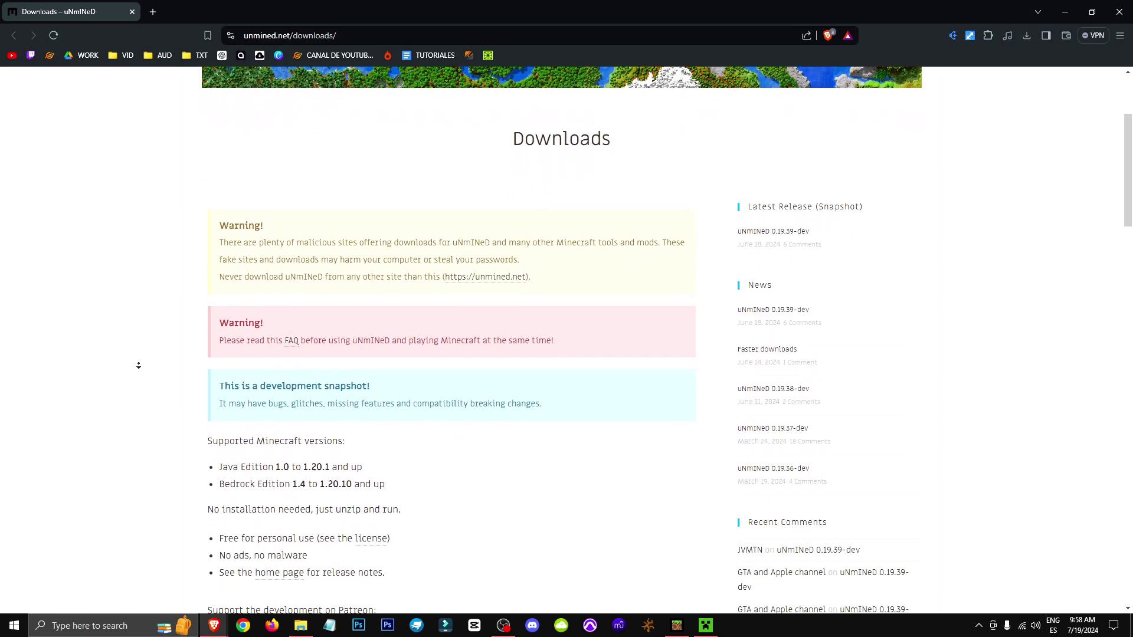
pyautogui.middleClick(138, 366)
pyautogui.moveTo(276, 460); pyautogui.dragTo(358, 454)
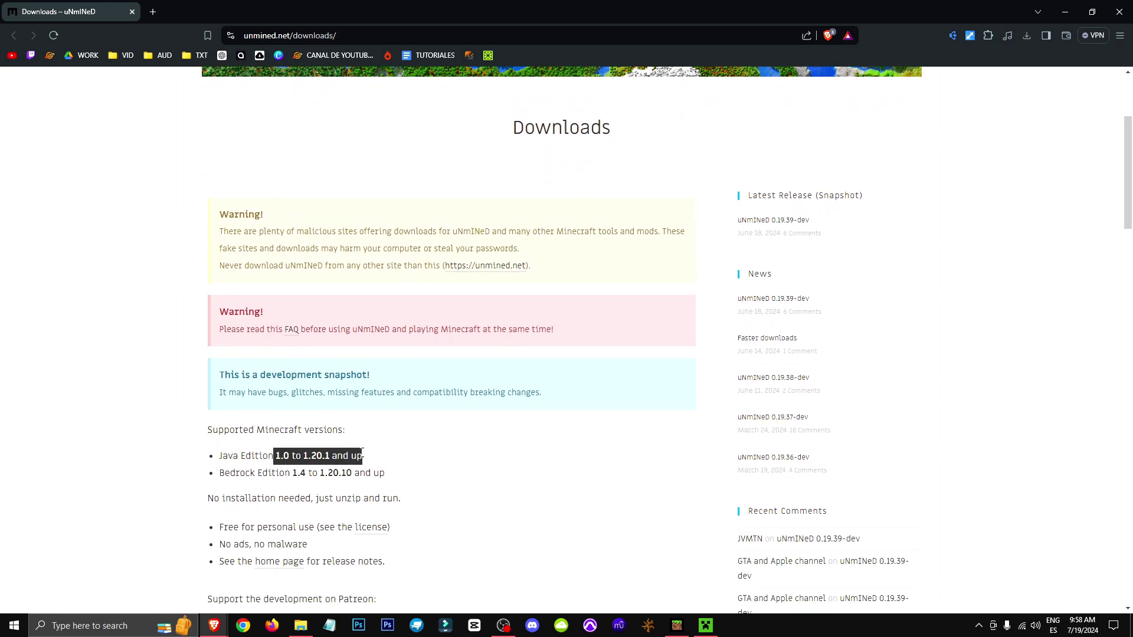
pyautogui.moveTo(268, 472); pyautogui.dragTo(378, 469)
pyautogui.click(404, 473)
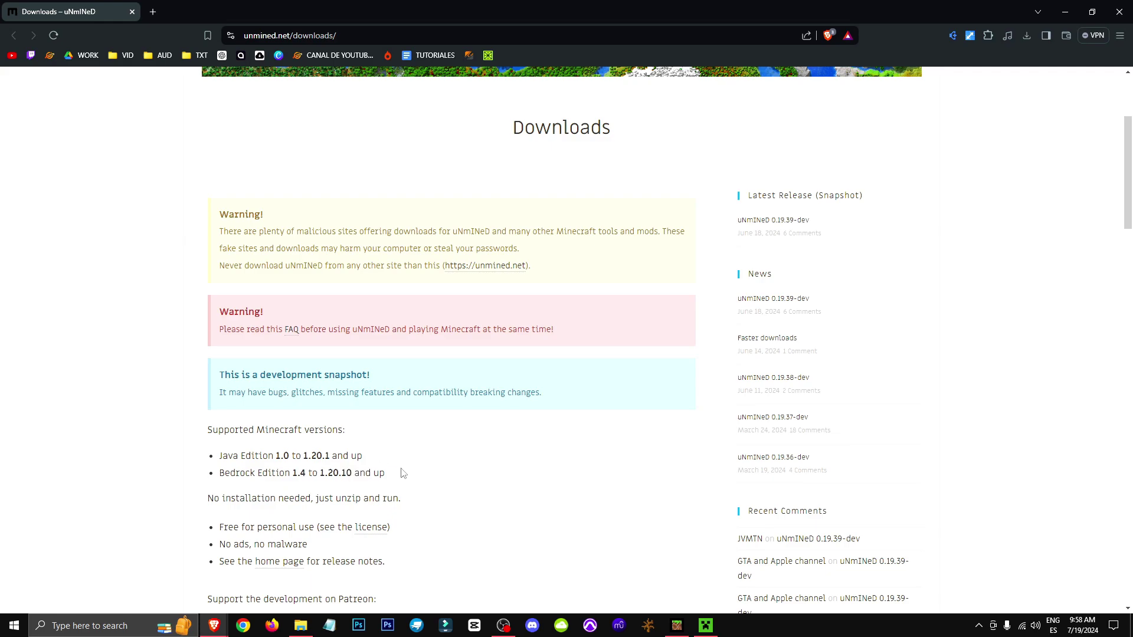
pyautogui.scroll(-2, 400, 470)
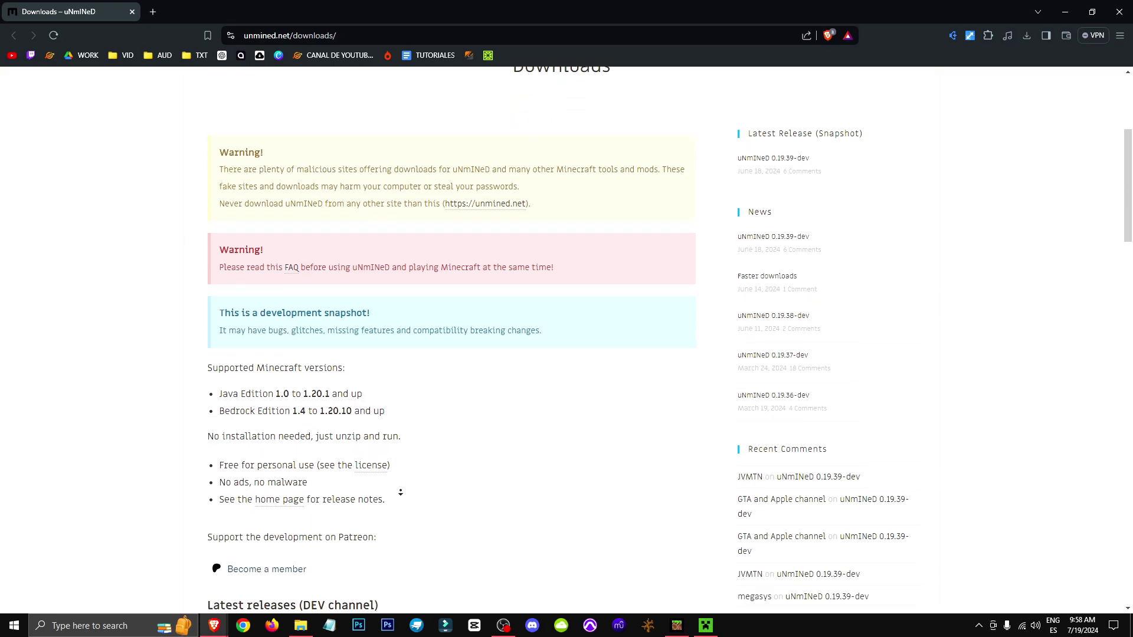
pyautogui.moveTo(252, 434); pyautogui.dragTo(323, 433)
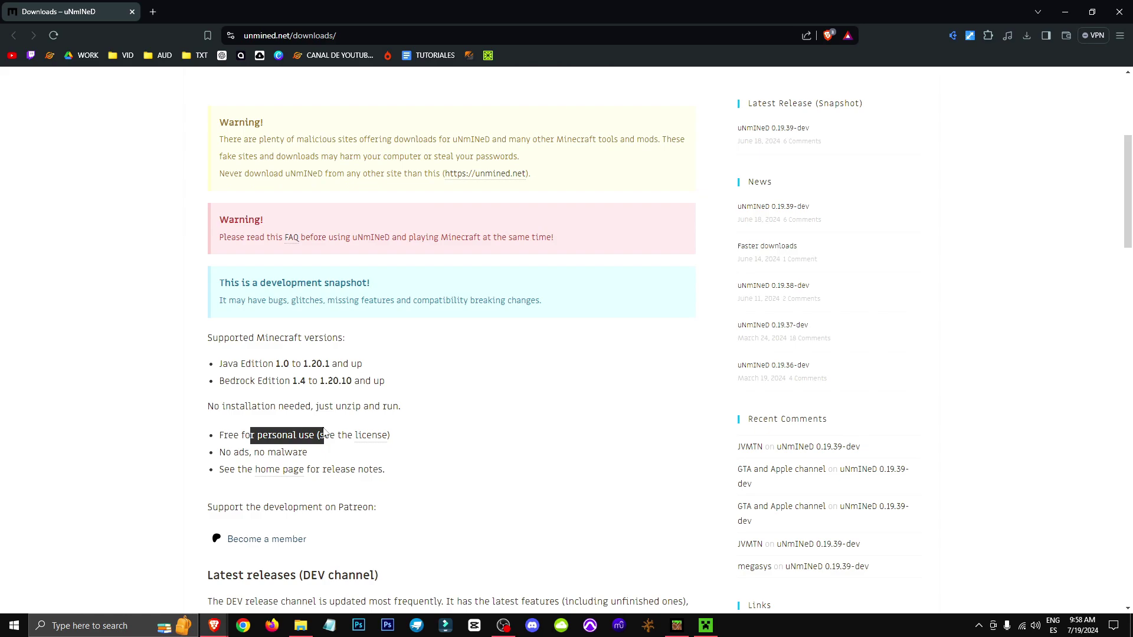
pyautogui.moveTo(213, 462); pyautogui.dragTo(342, 452)
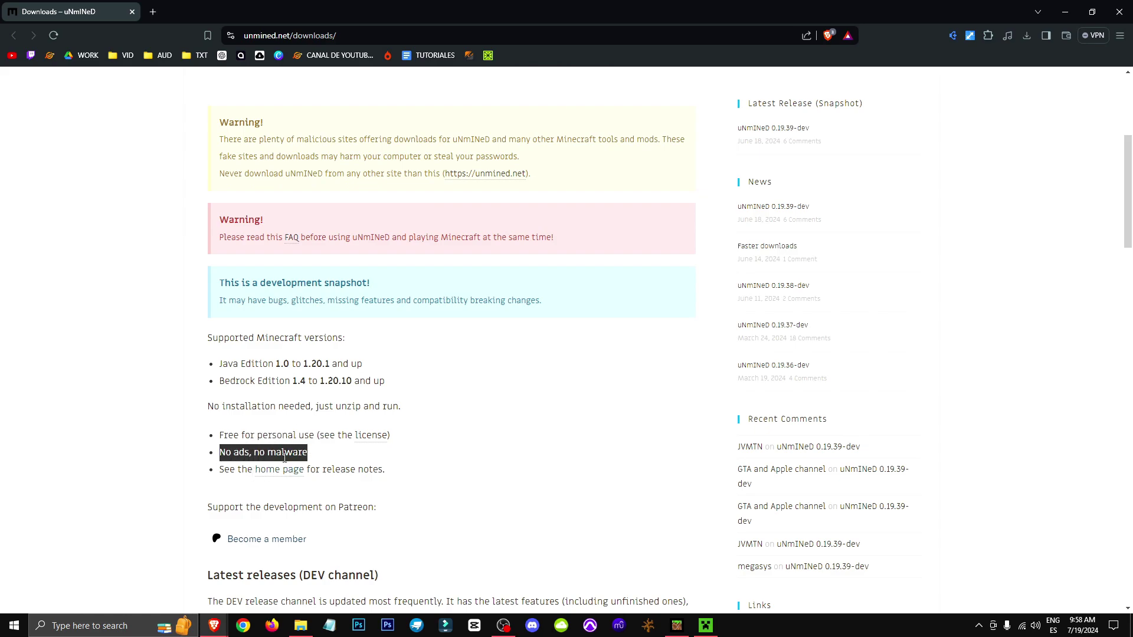
pyautogui.click(326, 447)
# Download the Windows x86 64-bit zip of the uNmINeD 0.19.39 desktop application to the Downloads folder.
pyautogui.scroll(-6, 519, 472)
pyautogui.scroll(4, 260, 413)
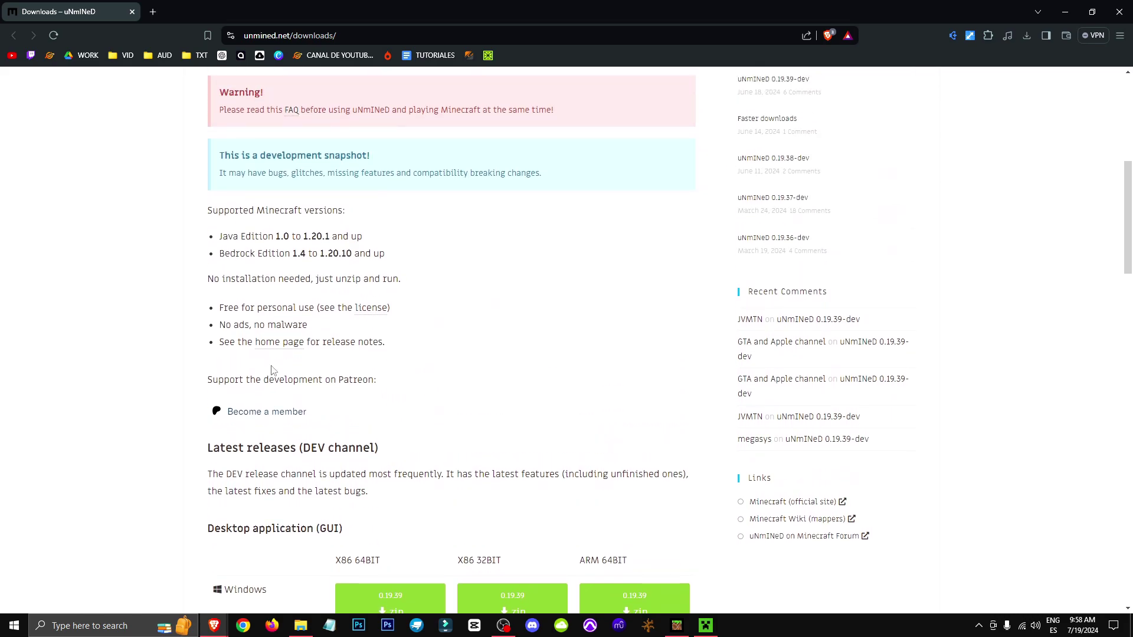
pyautogui.scroll(-5, 271, 376)
pyautogui.click(393, 409)
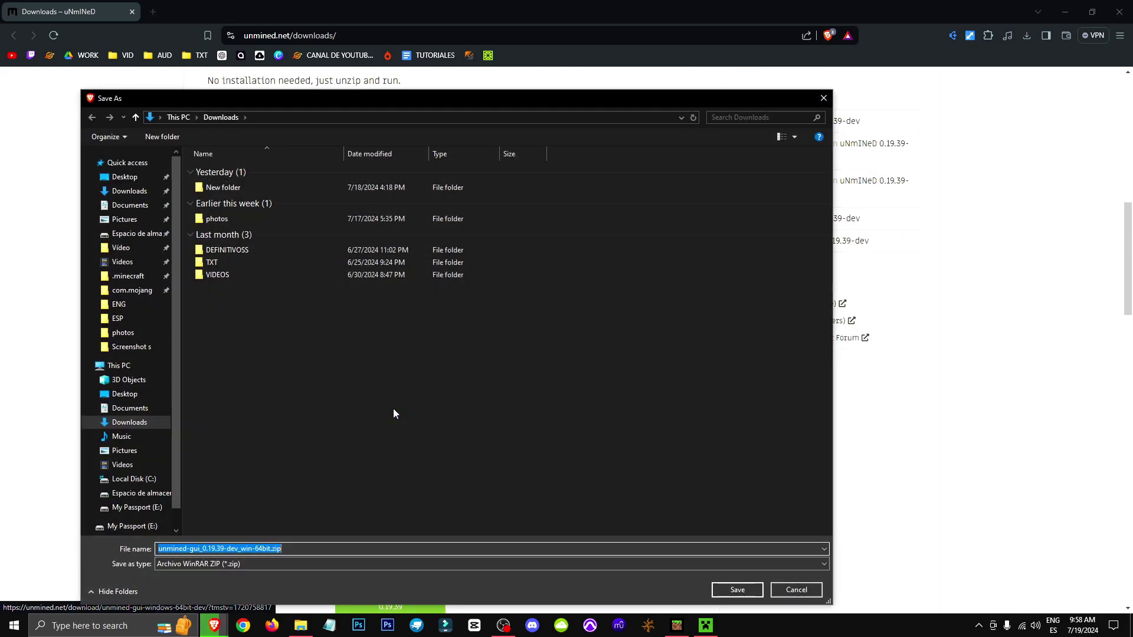
pyautogui.click(731, 590)
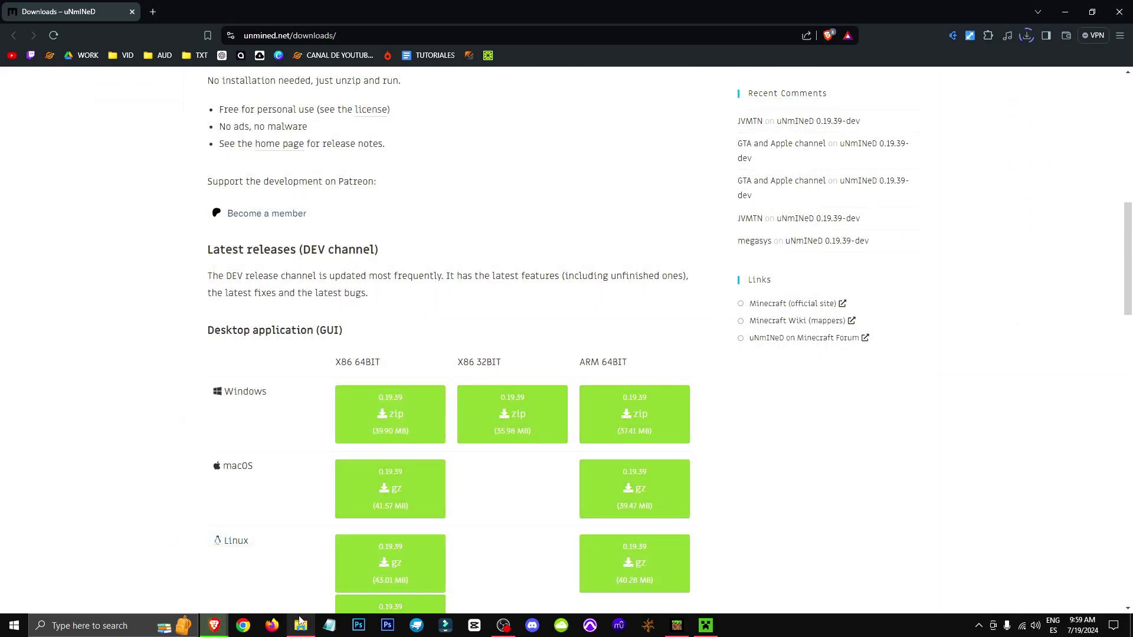
# Create a new folder named unmined in Documents using File Explorer.
pyautogui.click(299, 621)
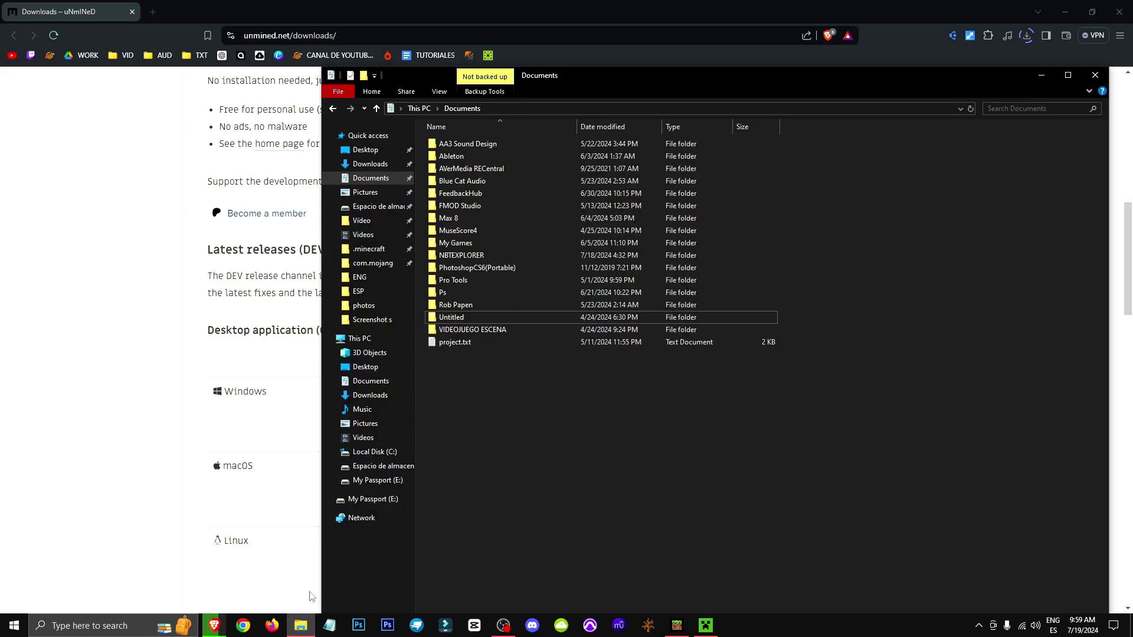
pyautogui.rightClick(520, 375)
pyautogui.moveTo(545, 519)
pyautogui.click(723, 517)
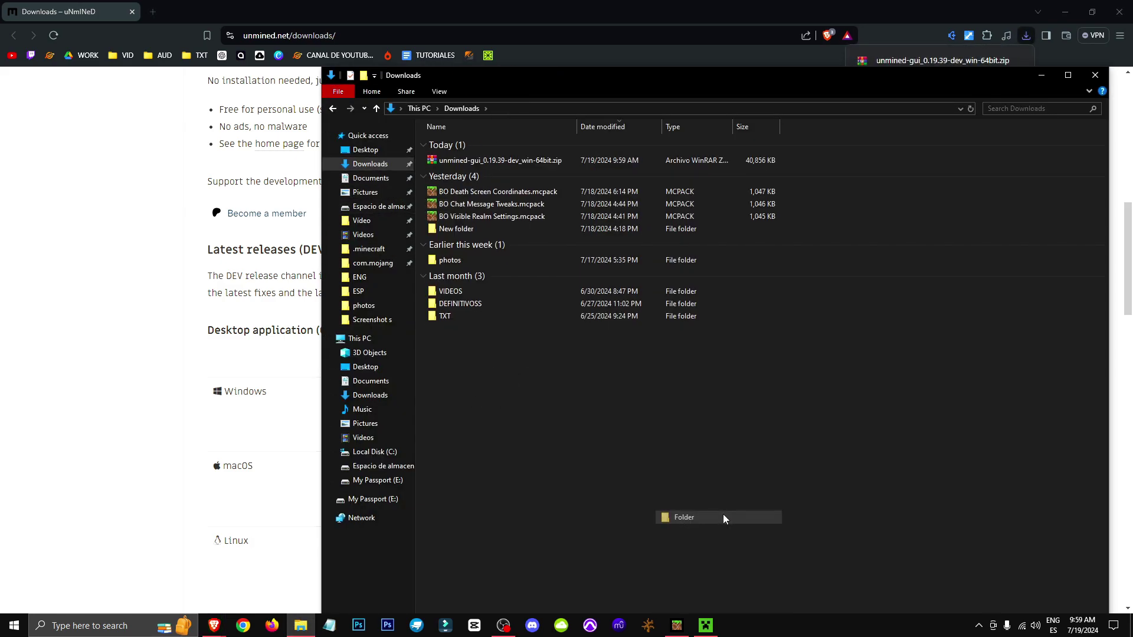
pyautogui.write('unmined')
pyautogui.press('Return')
# Move unmined-gui_0.19.39-dev_win-64bit.zip from Downloads into the unmined folder in Documents and open that folder.
pyautogui.moveTo(537, 166); pyautogui.dragTo(370, 178)
pyautogui.click(370, 178)
pyautogui.doubleClick(507, 321)
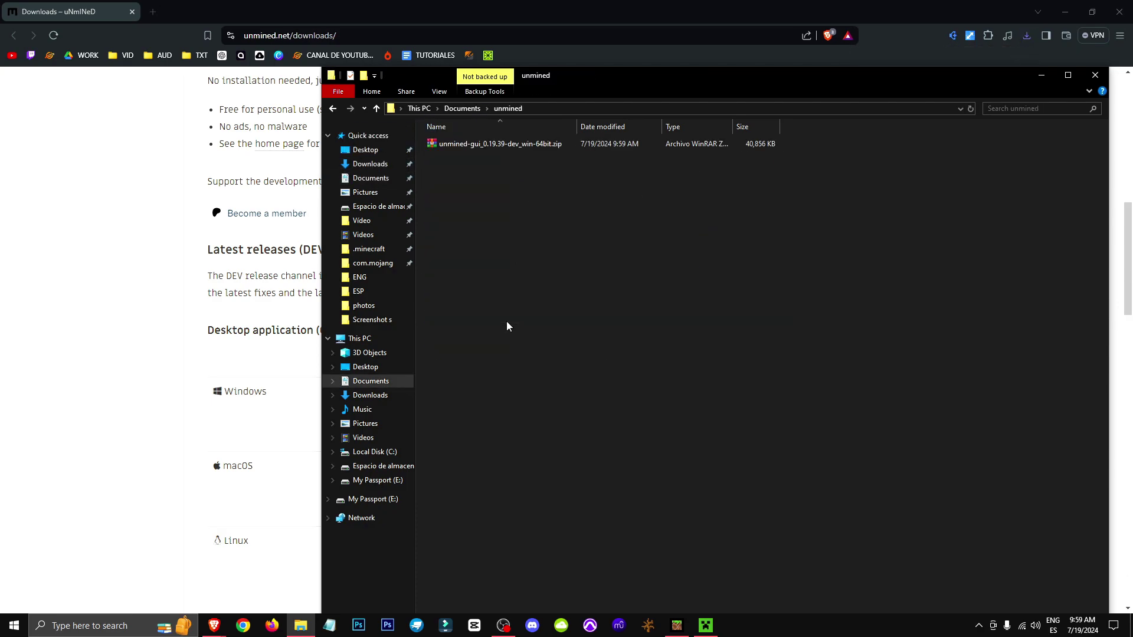
# Extract the uNmINeD zip into a folder of the same name and open the extracted folder.
pyautogui.rightClick(507, 144)
pyautogui.click(561, 206)
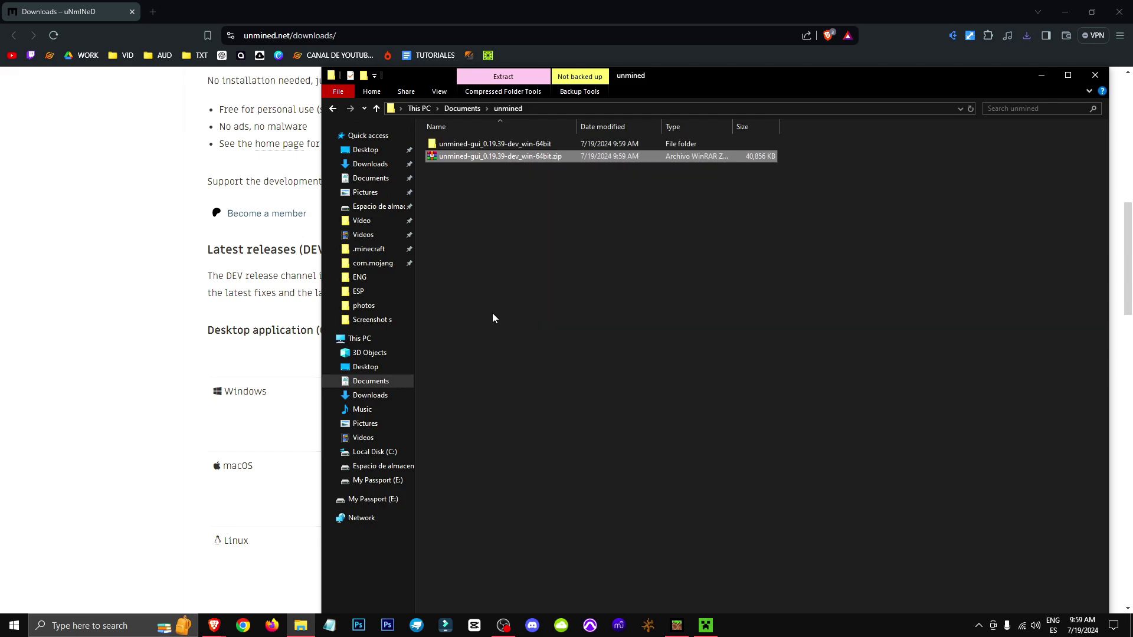
pyautogui.doubleClick(529, 146)
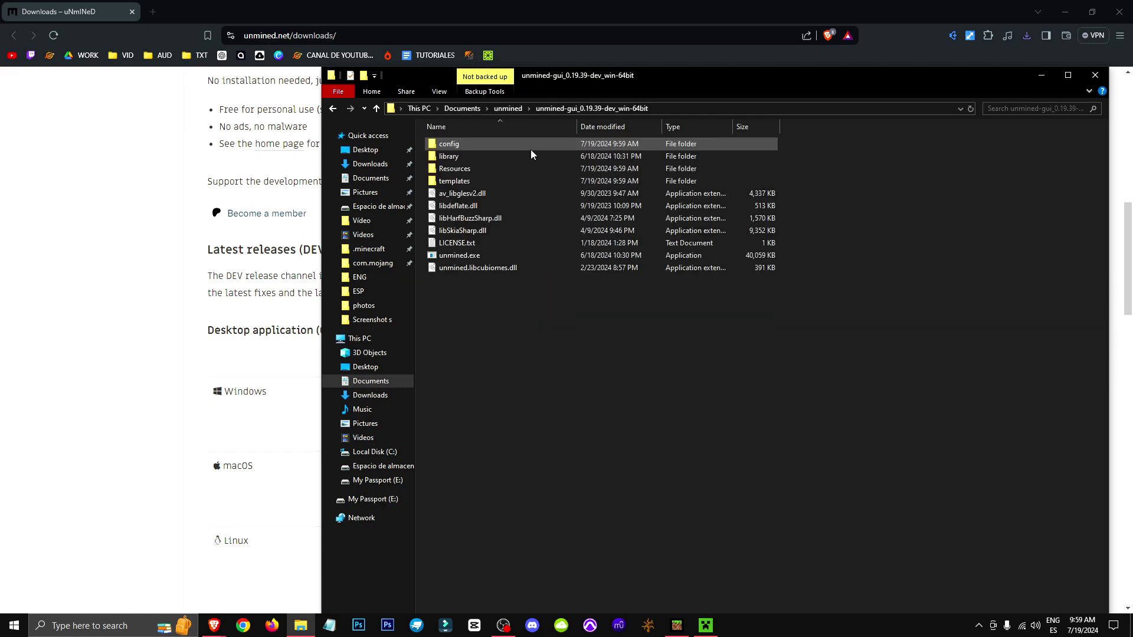
# Launch unmined.exe, choosing to run it anyway in the SmartScreen warning's extra information.
pyautogui.rightClick(482, 252)
pyautogui.doubleClick(470, 257)
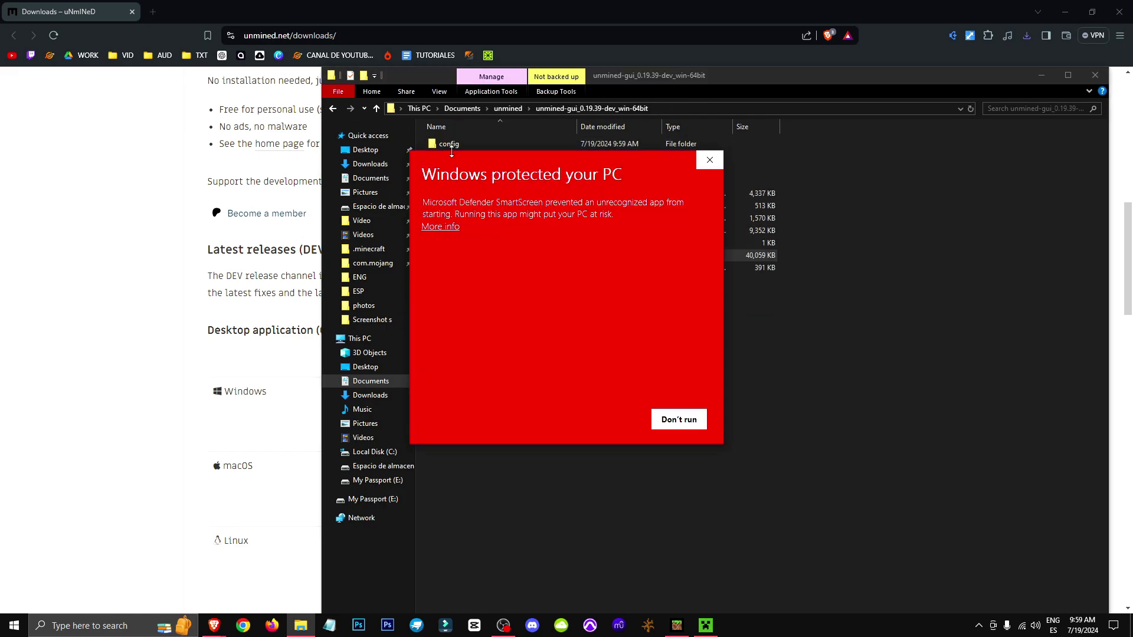
pyautogui.click(441, 227)
pyautogui.moveTo(531, 335); pyautogui.dragTo(684, 183)
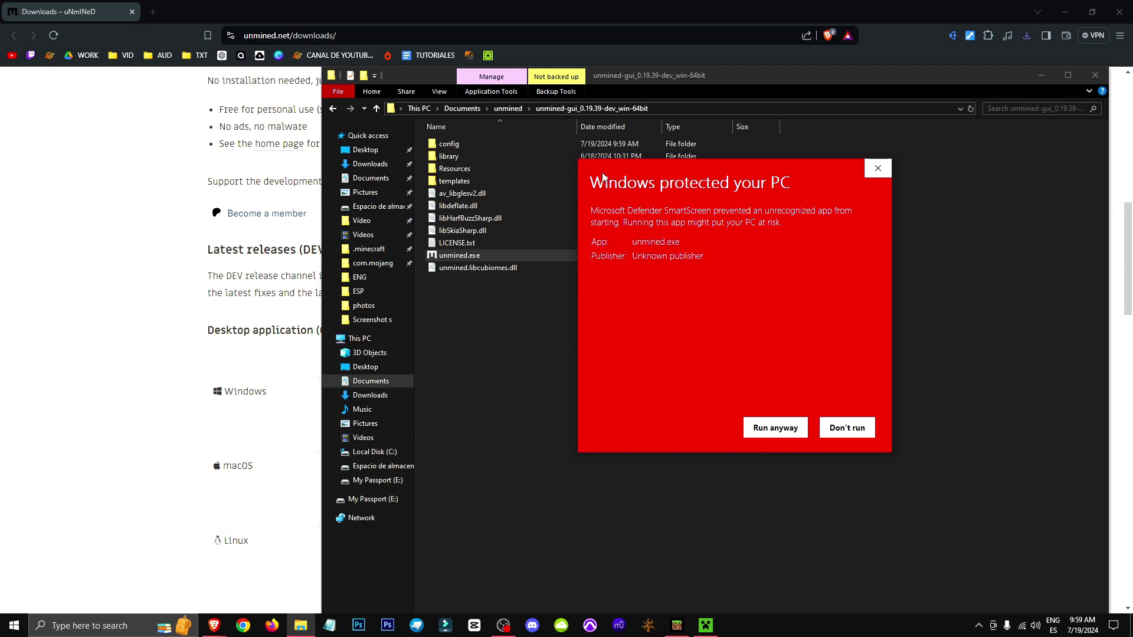
pyautogui.moveTo(626, 173); pyautogui.dragTo(609, 179)
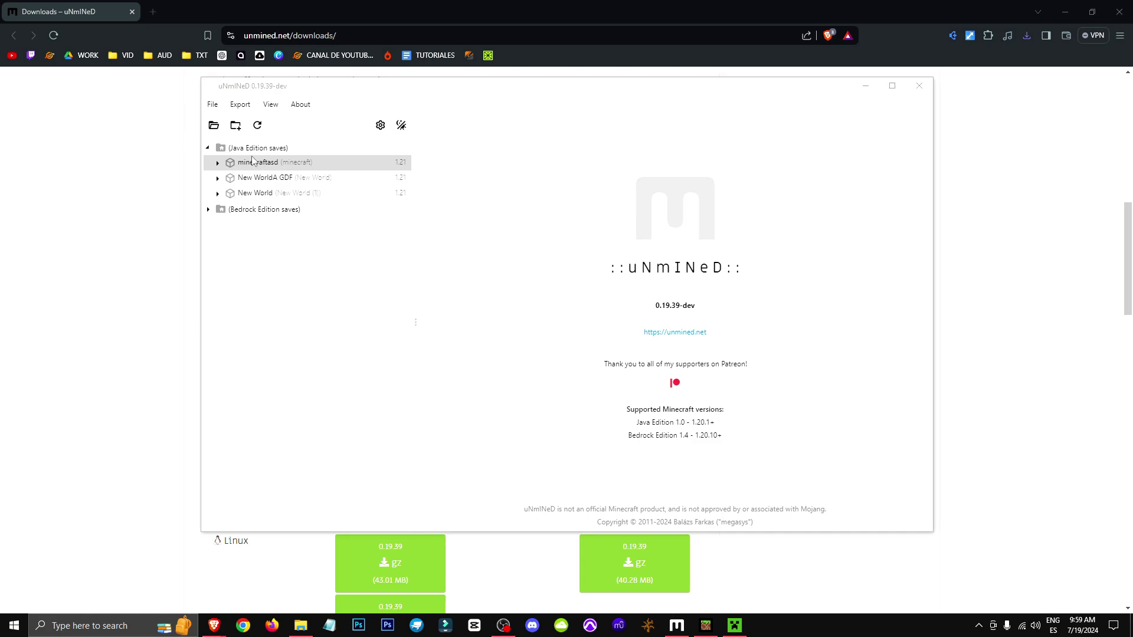
# Examine the Java and Bedrock Edition saves groups and the Register folder dialog without registering a folder.
pyautogui.click(205, 150)
pyautogui.click(209, 148)
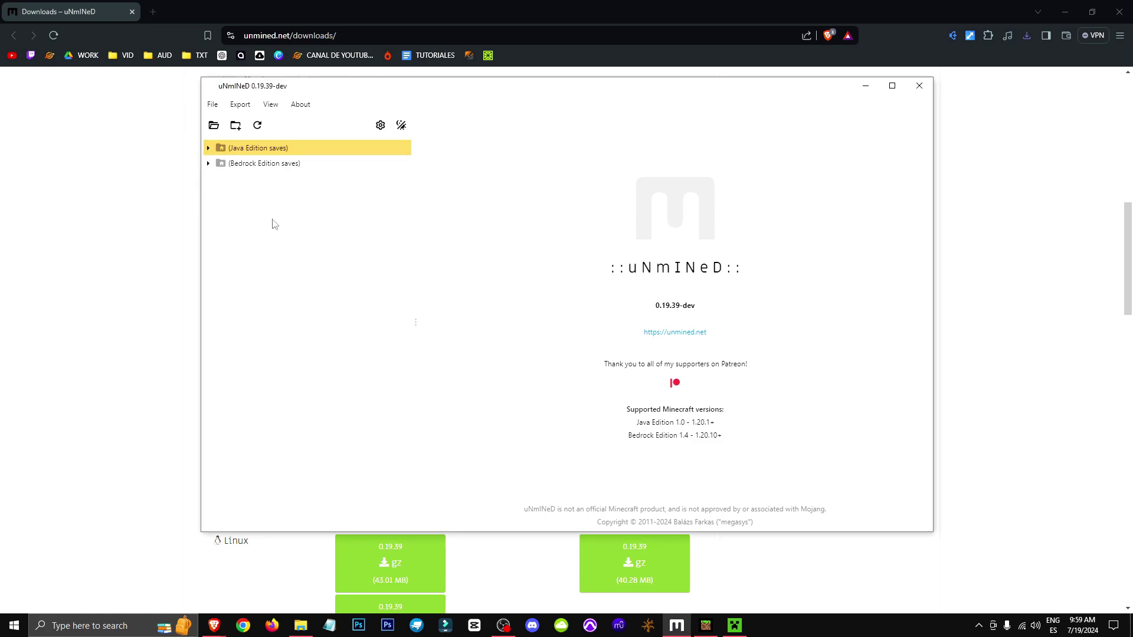
pyautogui.click(272, 163)
pyautogui.click(255, 148)
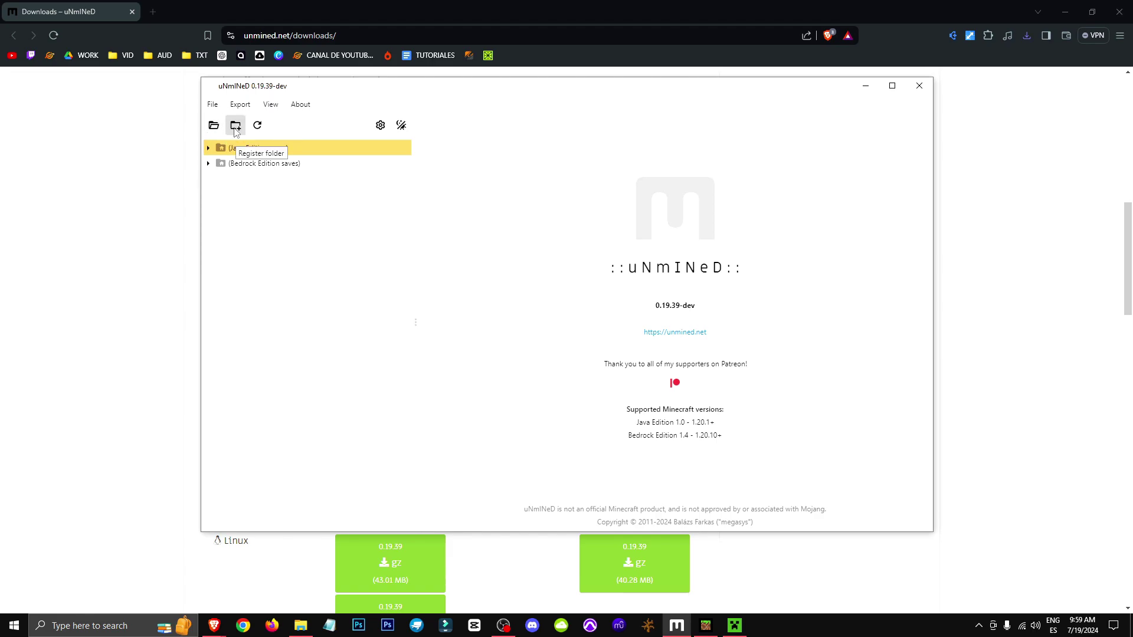
pyautogui.click(236, 126)
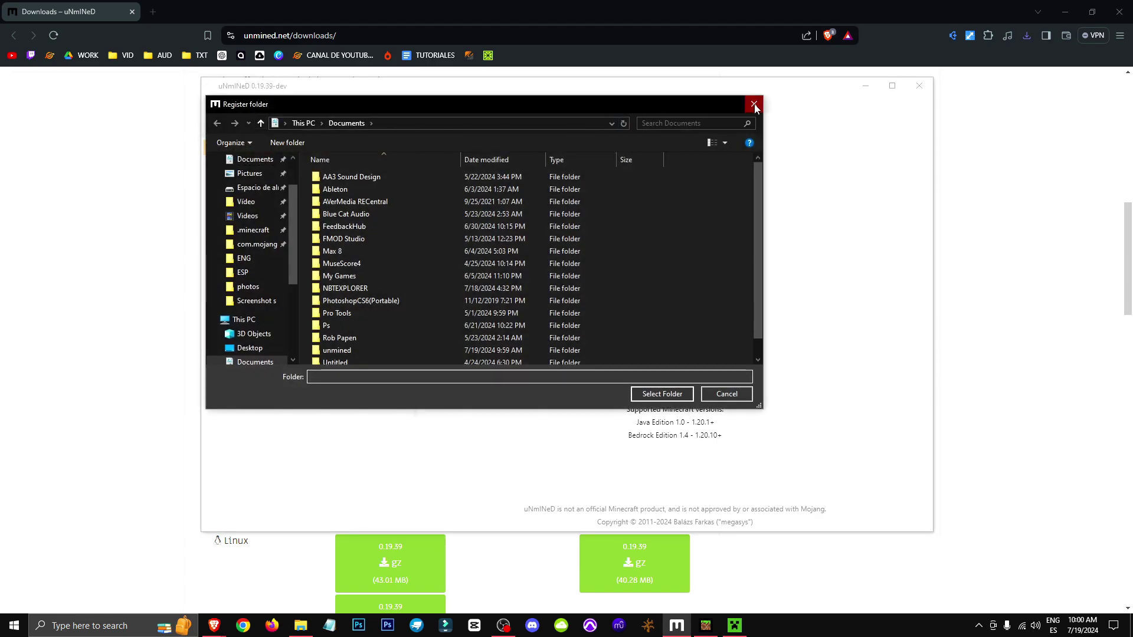
pyautogui.click(754, 105)
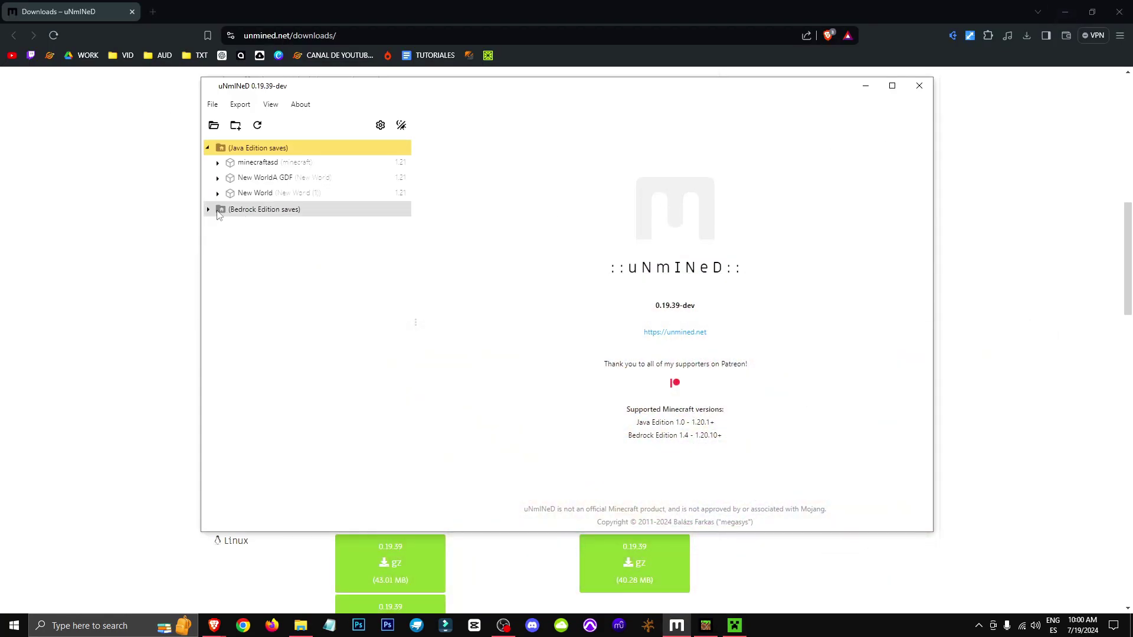
# Open the Overworld map of the Java Edition world New WorldA GDF.
pyautogui.doubleClick(344, 180)
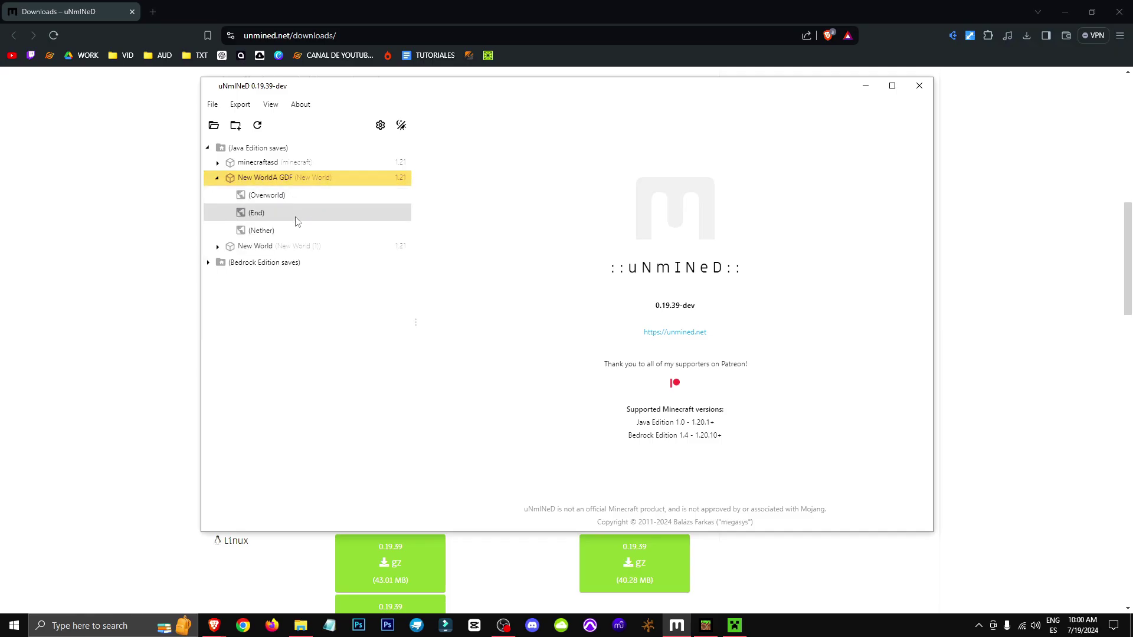
pyautogui.doubleClick(286, 196)
pyautogui.scroll(-3, 618, 239)
# Switch the displayed dimension to minecraft:the_end and view its main island at several scales.
pyautogui.click(334, 123)
pyautogui.click(278, 161)
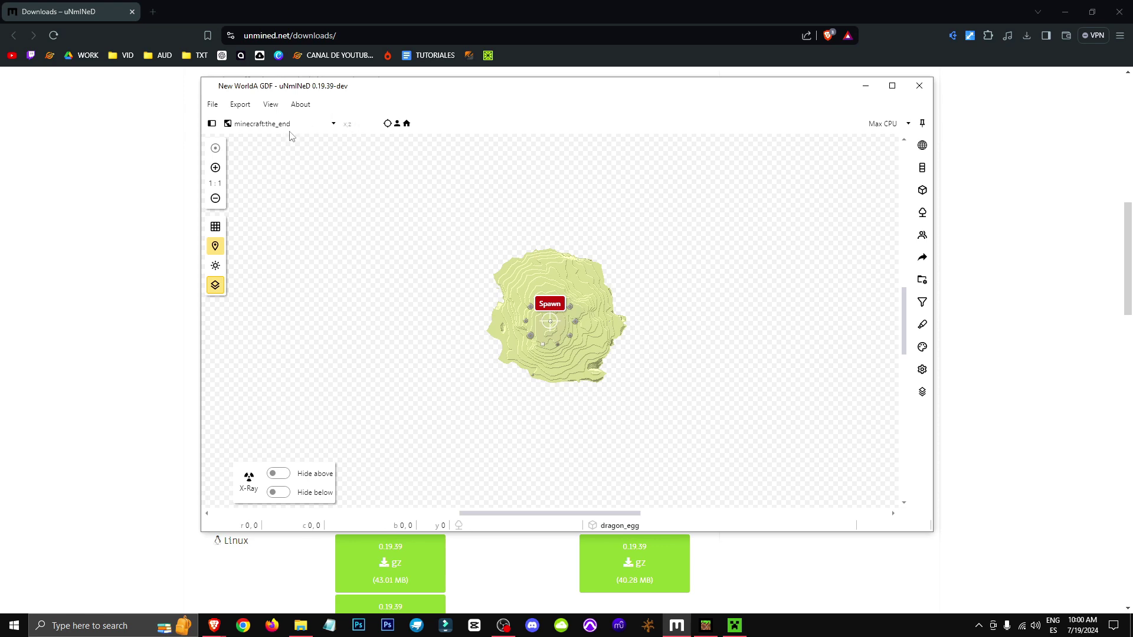
pyautogui.click(216, 200)
pyautogui.click(216, 200)
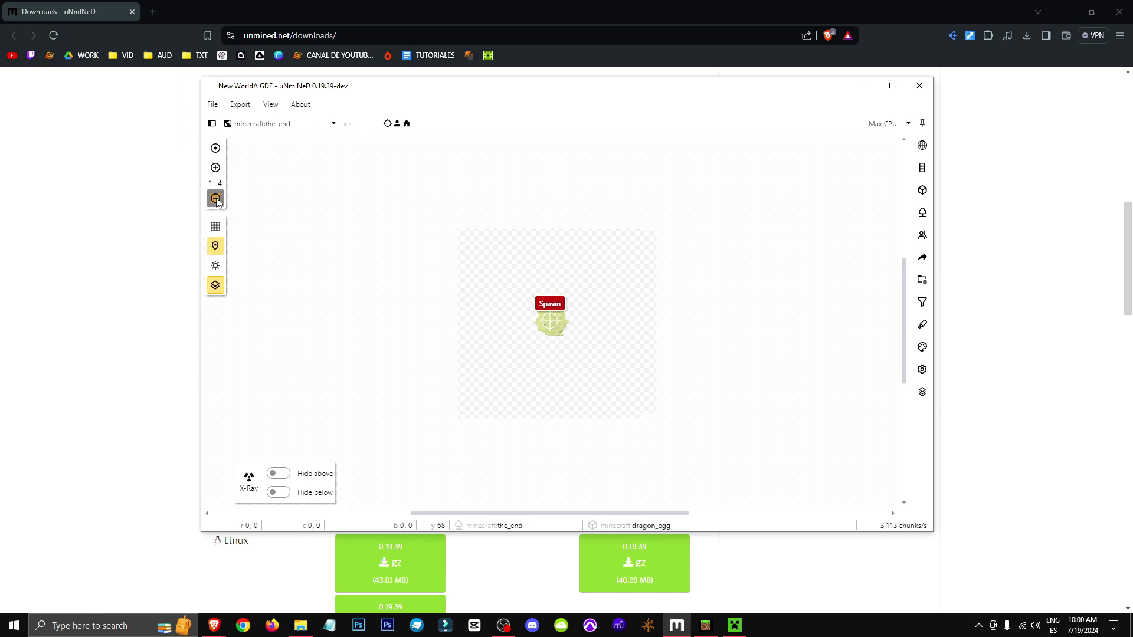
pyautogui.click(216, 199)
pyautogui.click(216, 200)
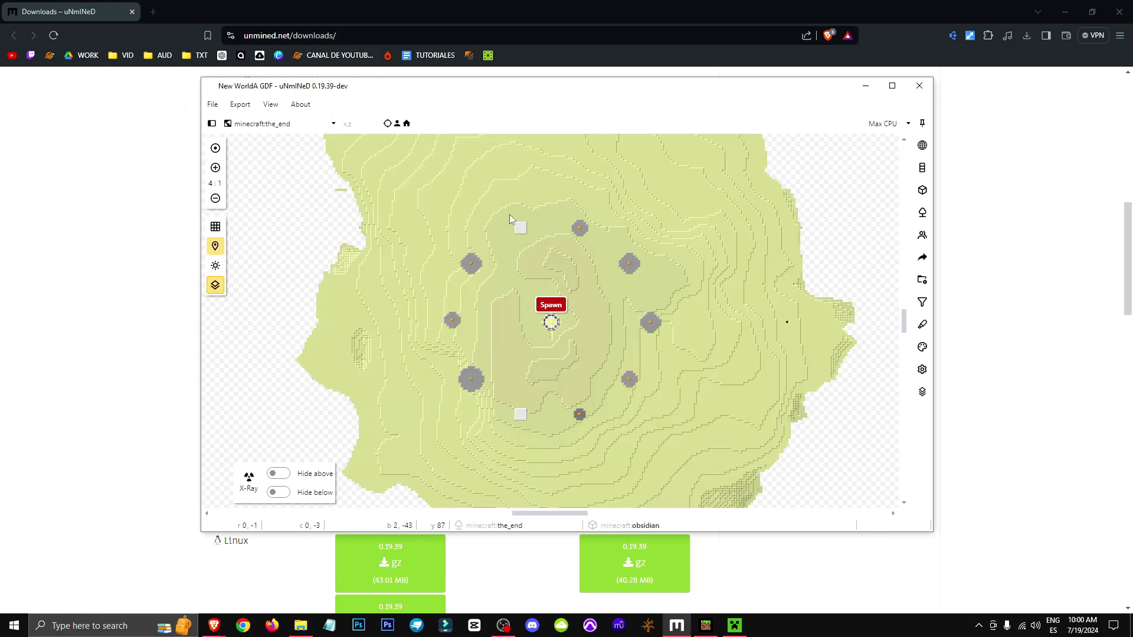
# Switch the displayed dimension to minecraft:the_nether.
pyautogui.click(277, 123)
pyautogui.click(274, 147)
pyautogui.click(216, 168)
pyautogui.moveTo(523, 314); pyautogui.dragTo(534, 210)
# Examine the Nether map around the spawn, from single roof blocks out to the whole generated area.
pyautogui.click(279, 474)
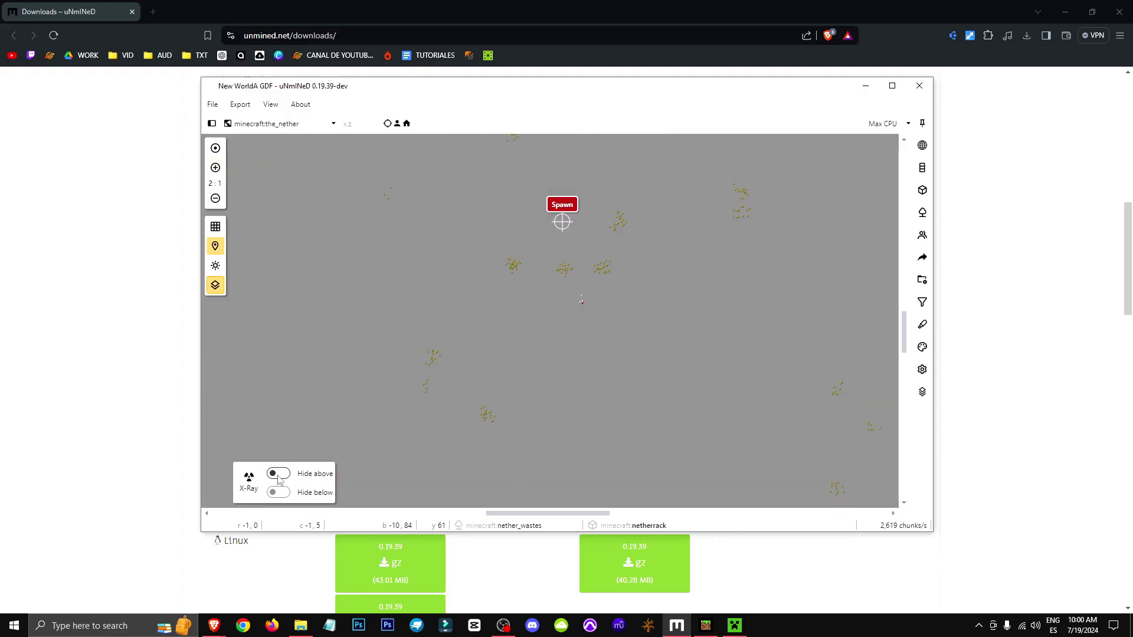
pyautogui.moveTo(355, 375)
pyautogui.mouseDown()
pyautogui.moveTo(373, 367)
pyautogui.moveTo(404, 270)
pyautogui.moveTo(249, 463)
pyautogui.mouseUp()
pyautogui.moveTo(313, 270); pyautogui.dragTo(369, 289)
pyautogui.scroll(4, 337, 304)
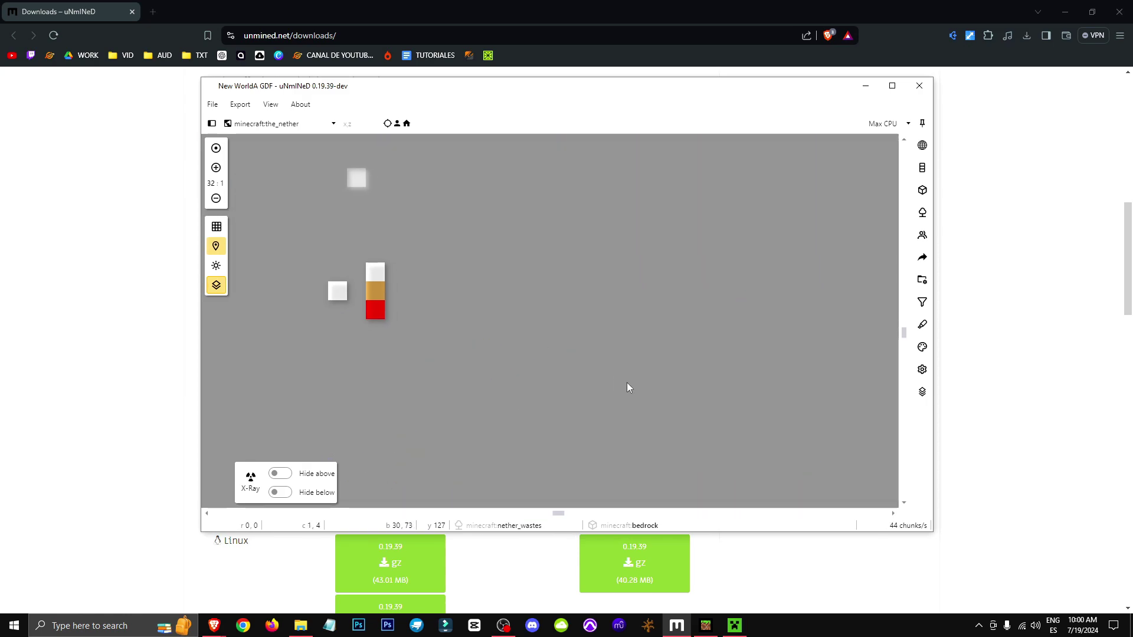
pyautogui.click(224, 201)
pyautogui.click(224, 202)
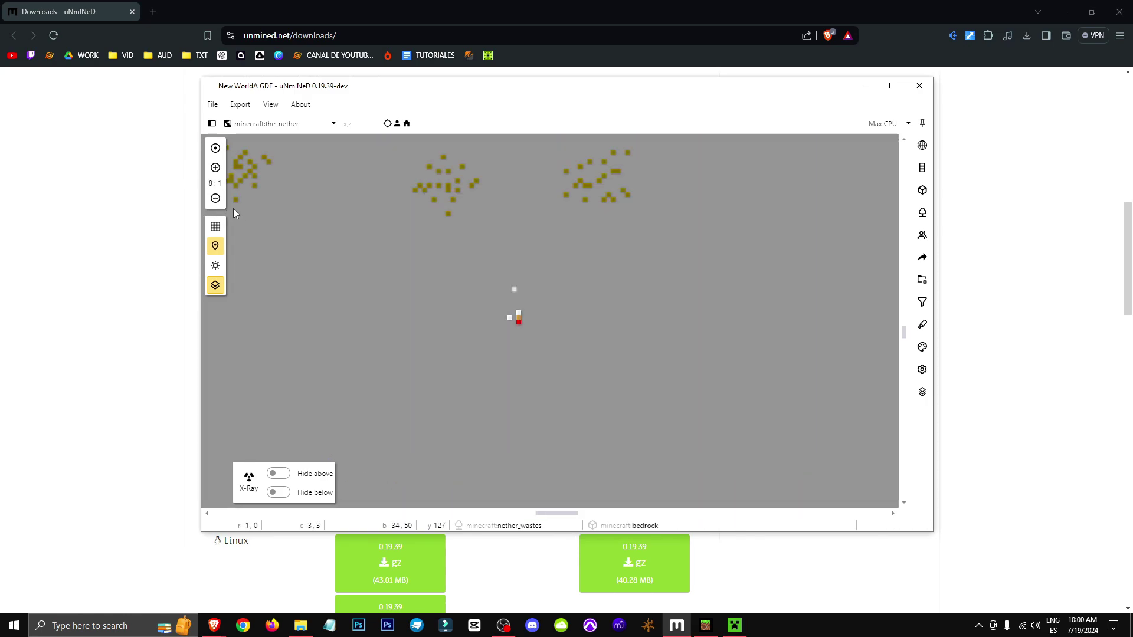
pyautogui.scroll(-4, 537, 316)
pyautogui.moveTo(576, 367); pyautogui.dragTo(574, 367)
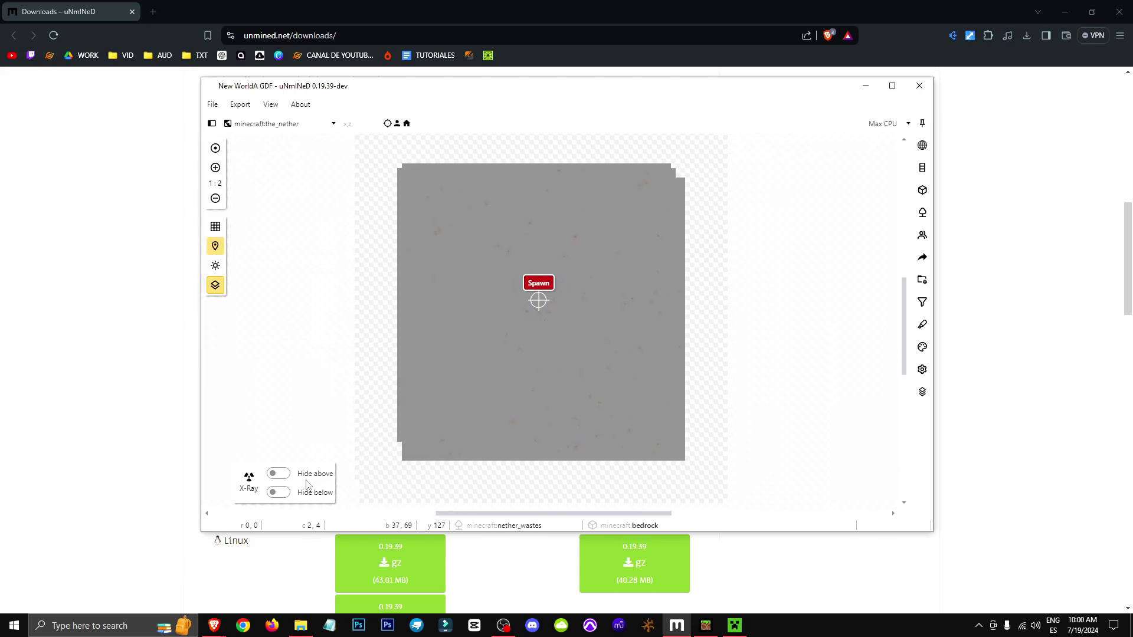
# Turn on X-ray's Hide above for the Nether map and set its height limit to 82.
pyautogui.click(505, 625)
pyautogui.click(677, 627)
pyautogui.click(280, 474)
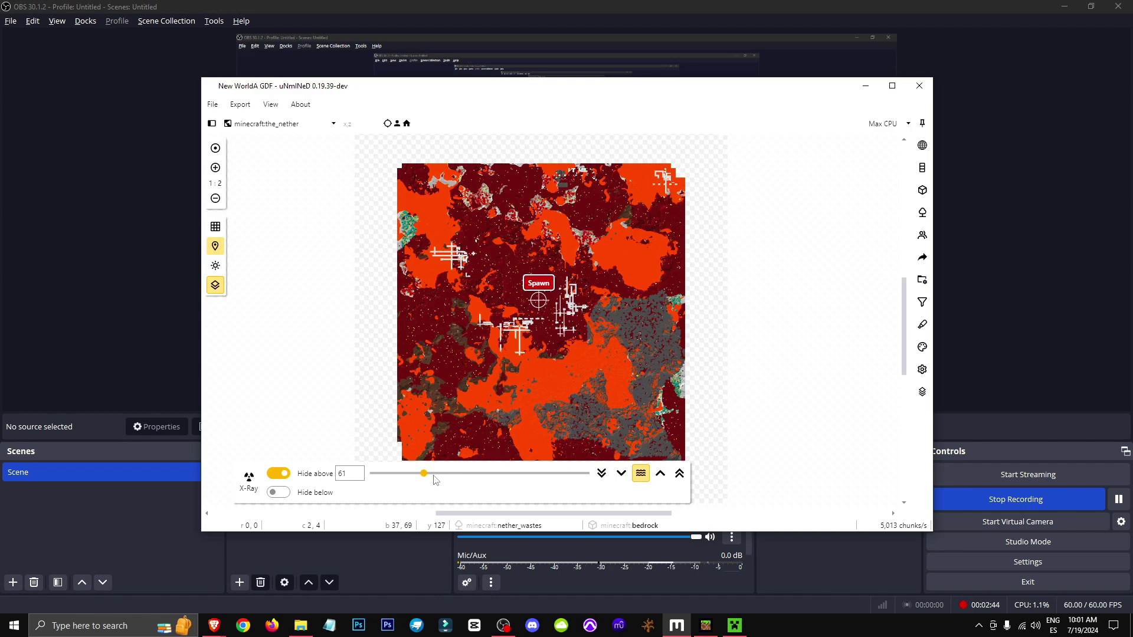
pyautogui.moveTo(423, 476); pyautogui.dragTo(376, 477)
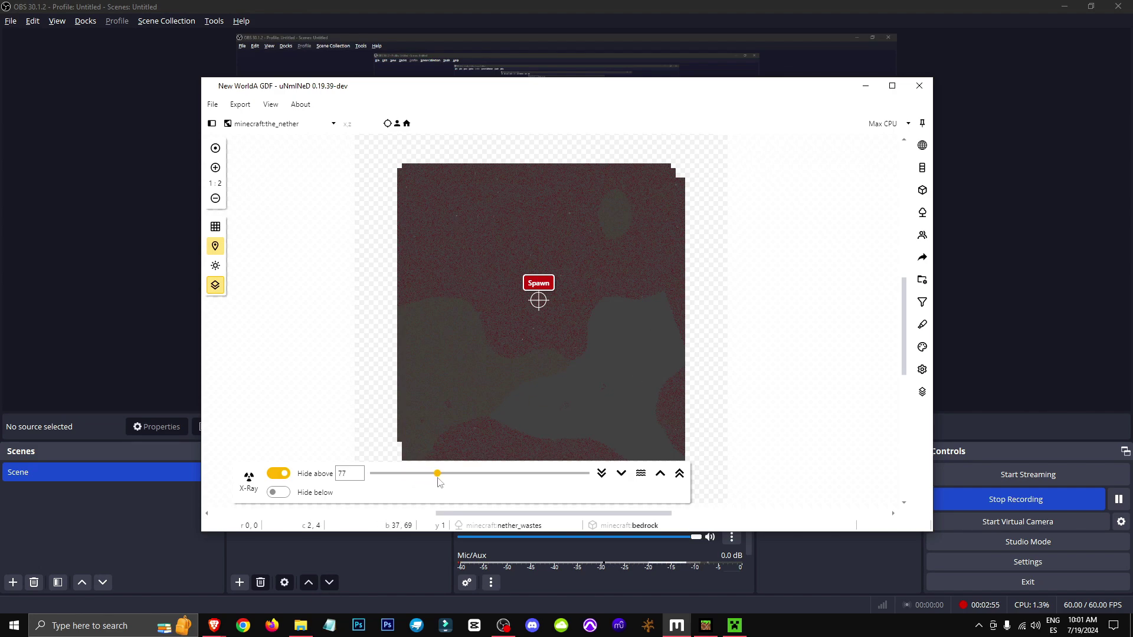
pyautogui.moveTo(439, 483); pyautogui.dragTo(444, 482)
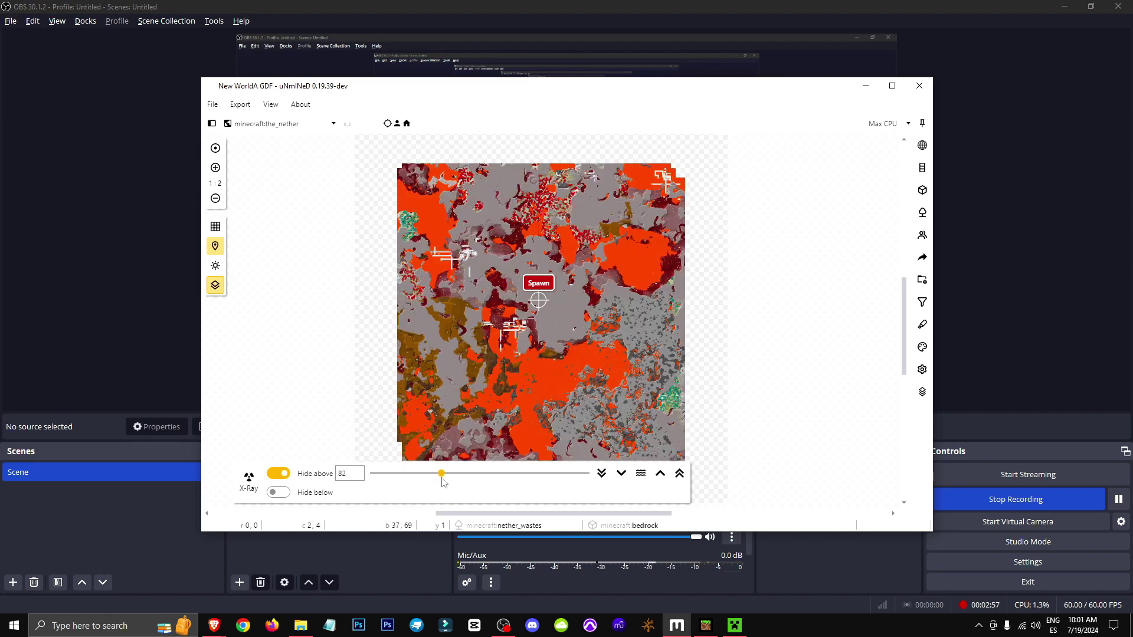
pyautogui.click(216, 169)
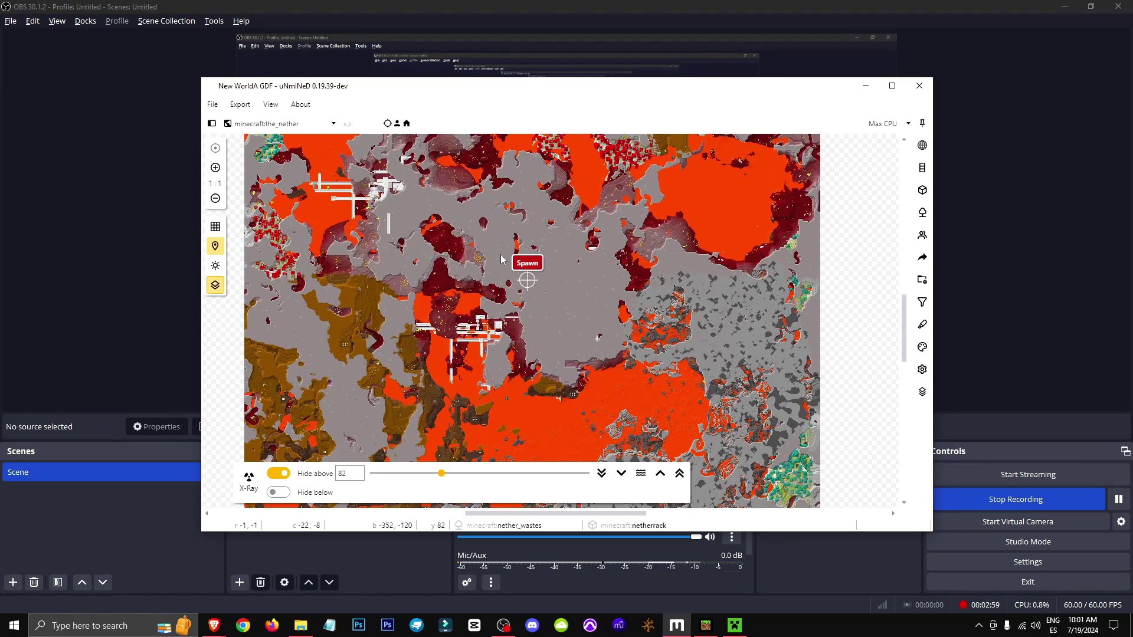
pyautogui.moveTo(489, 267); pyautogui.dragTo(495, 336)
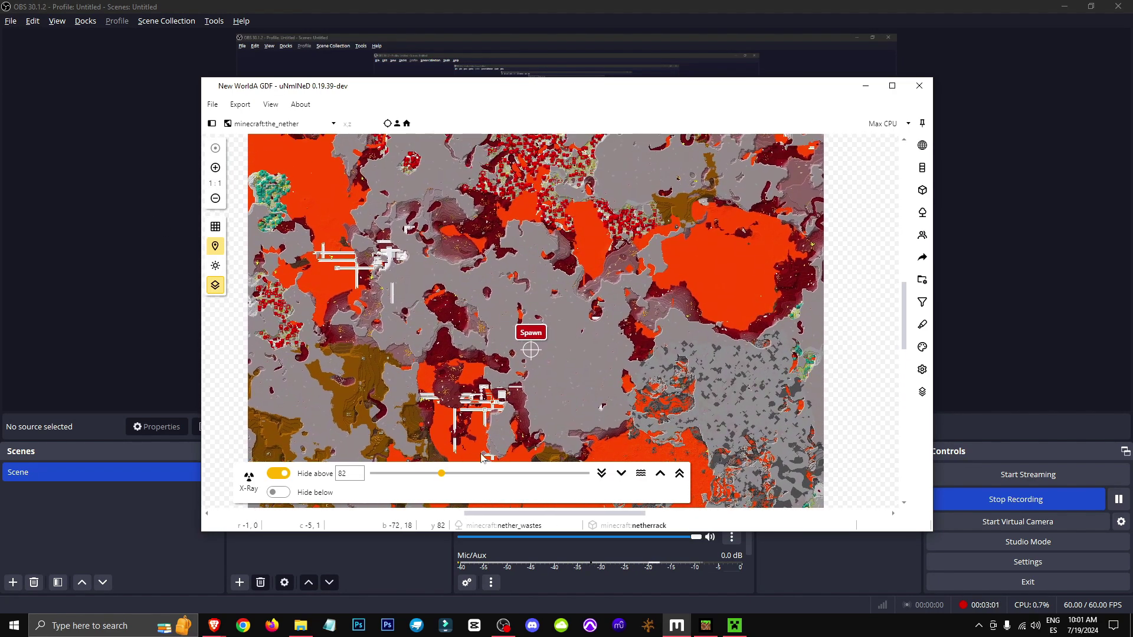
# Turn on X-ray's Hide below for the Nether map and raise its lower height limit.
pyautogui.click(278, 493)
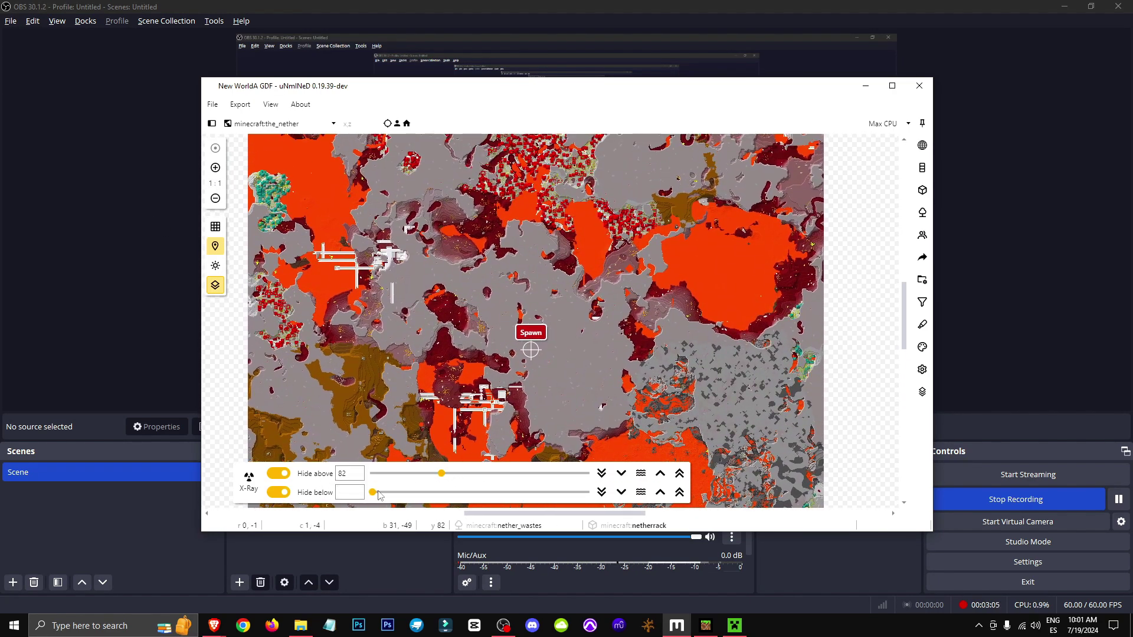
pyautogui.moveTo(444, 499)
pyautogui.mouseDown()
pyautogui.moveTo(400, 498)
pyautogui.moveTo(471, 477)
pyautogui.moveTo(449, 479)
pyautogui.mouseUp()
pyautogui.moveTo(459, 393); pyautogui.dragTo(635, 357)
# Switch the displayed dimension to minecraft:overworld and view the forest near the spawn at 4:1 scale.
pyautogui.click(286, 124)
pyautogui.click(287, 144)
pyautogui.moveTo(440, 400); pyautogui.dragTo(540, 335)
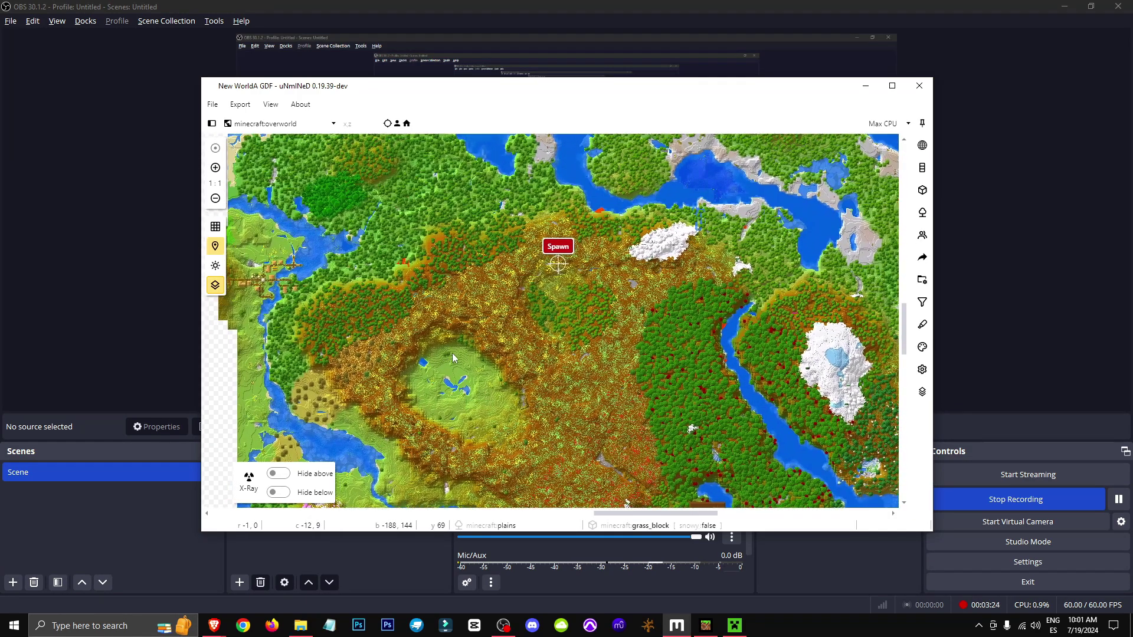
pyautogui.click(216, 198)
pyautogui.click(216, 198)
pyautogui.click(215, 168)
pyautogui.click(216, 167)
pyautogui.click(216, 168)
pyautogui.click(215, 168)
pyautogui.click(216, 168)
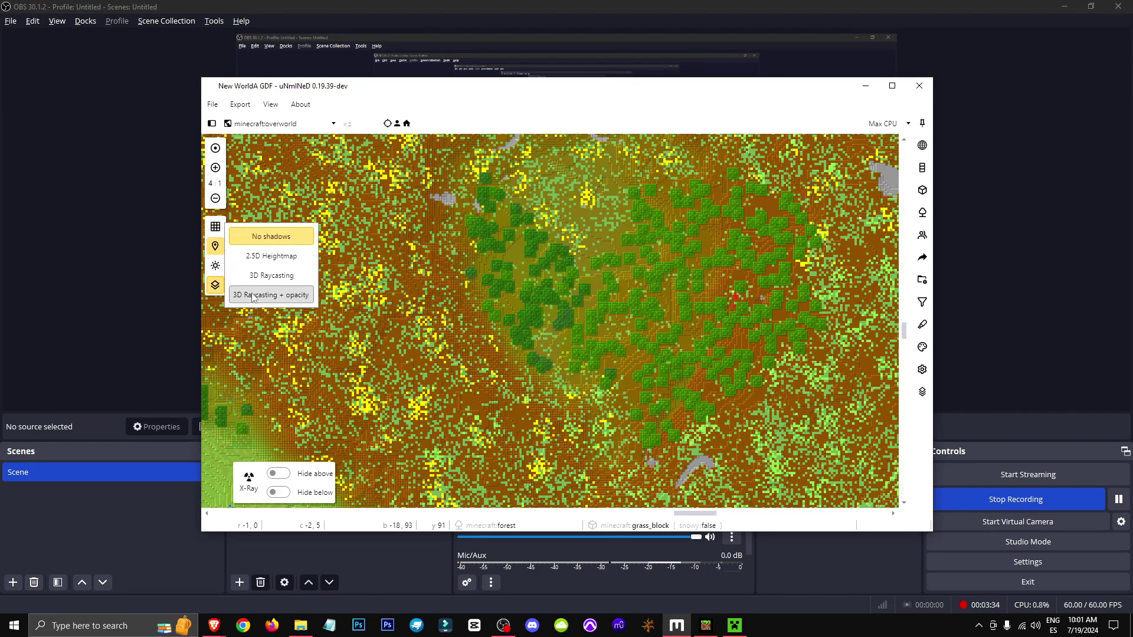
# Apply 2.5D Heightmap shadows to the Overworld map and check the terrain around the spawn.
pyautogui.click(253, 297)
pyautogui.moveTo(396, 265); pyautogui.dragTo(394, 196)
pyautogui.moveTo(635, 164); pyautogui.dragTo(536, 377)
pyautogui.click(215, 198)
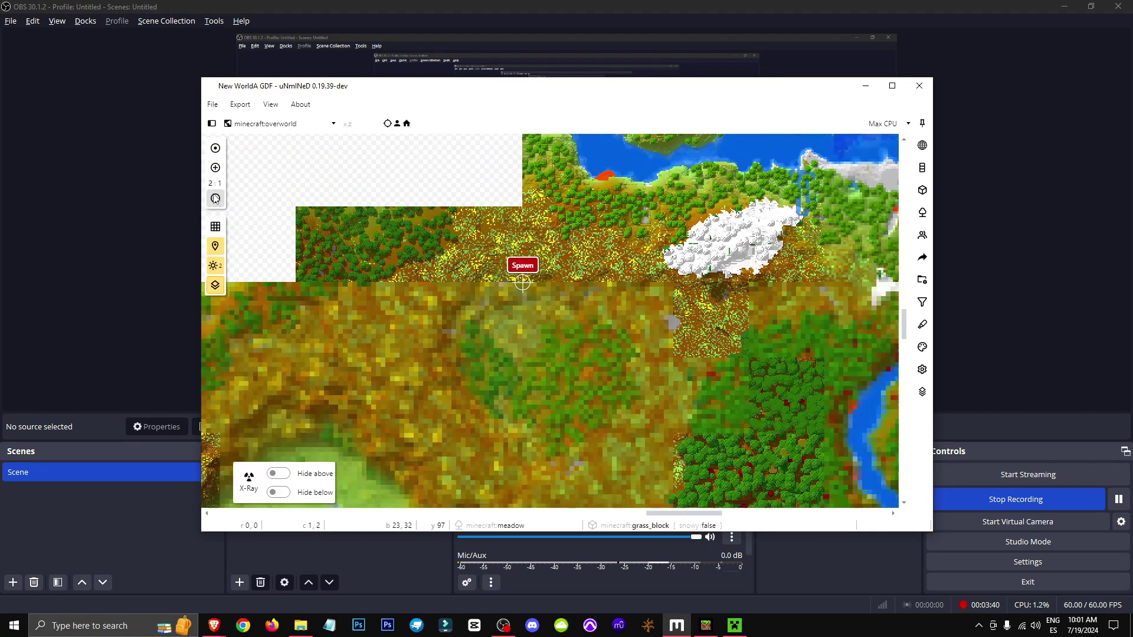
pyautogui.click(215, 199)
# Change the Overworld shadows to 3D Raycasting and compare the terrain at 1:1 and 4:1 scale.
pyautogui.click(215, 266)
pyautogui.click(288, 275)
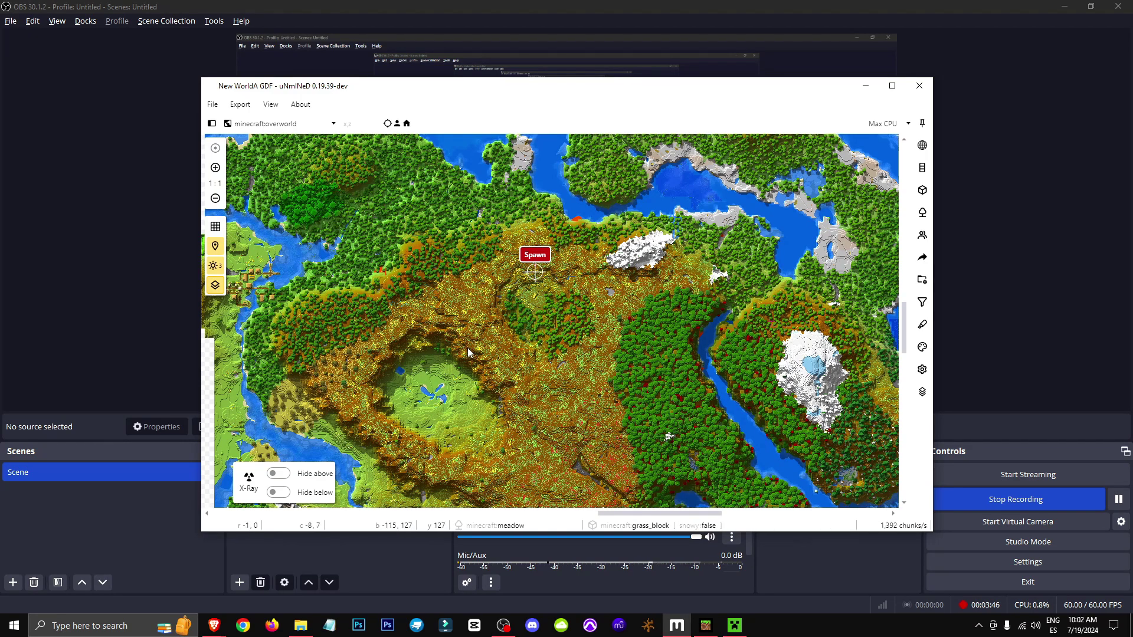
pyautogui.click(215, 168)
pyautogui.click(216, 168)
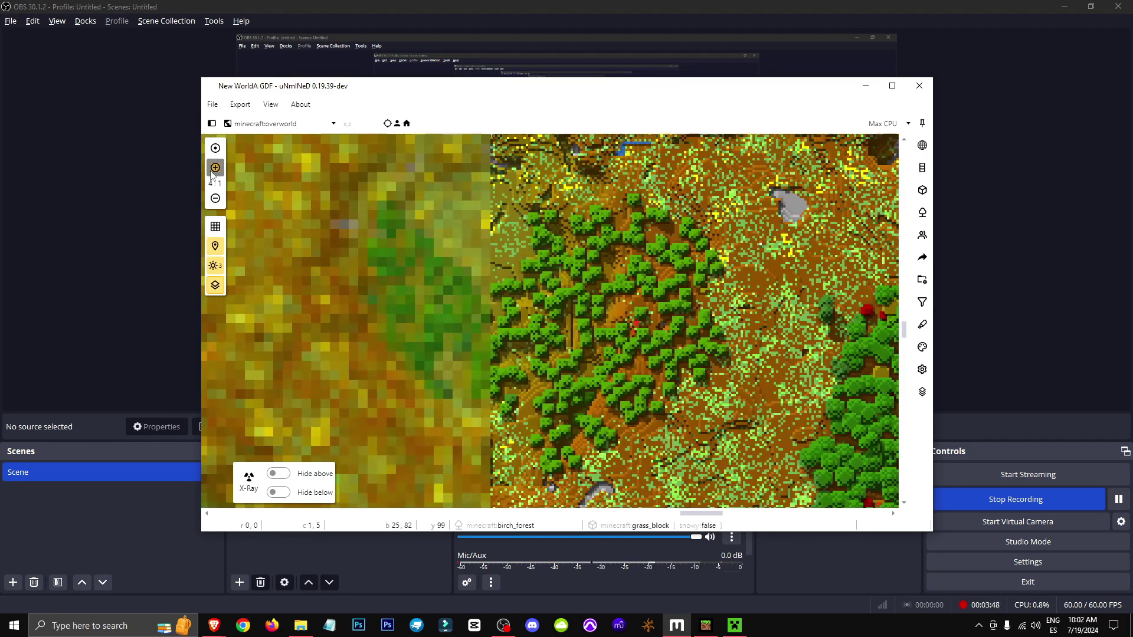
pyautogui.click(216, 199)
pyautogui.click(216, 198)
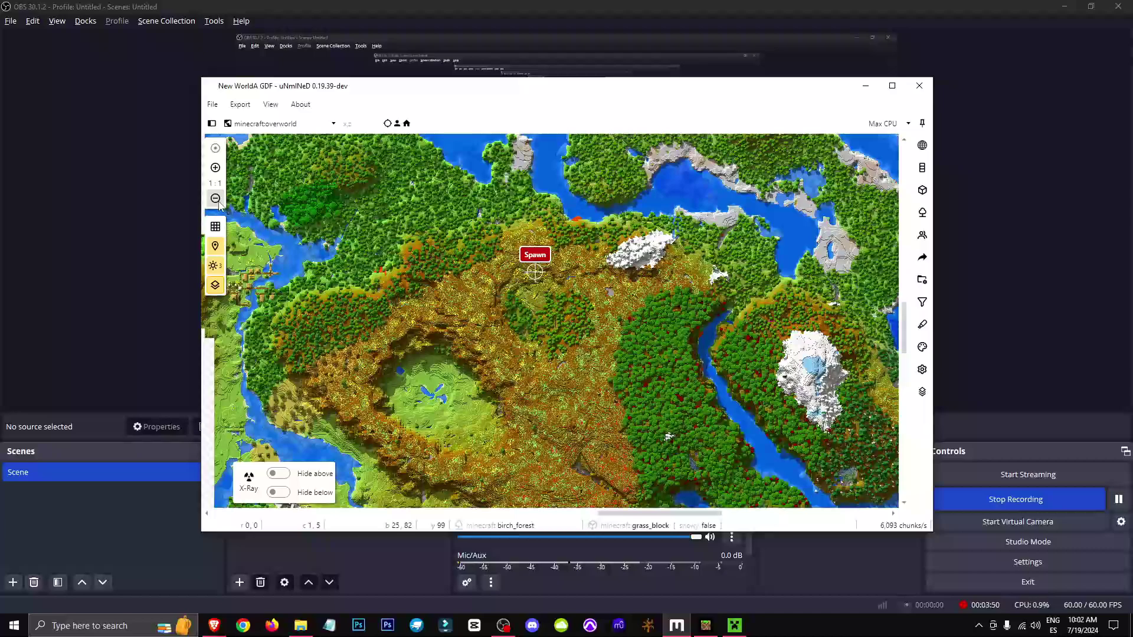
# Set the Overworld shadows to 3D Raycasting + opacity and view the generated areas at 1:4 scale.
pyautogui.click(213, 266)
pyautogui.click(265, 298)
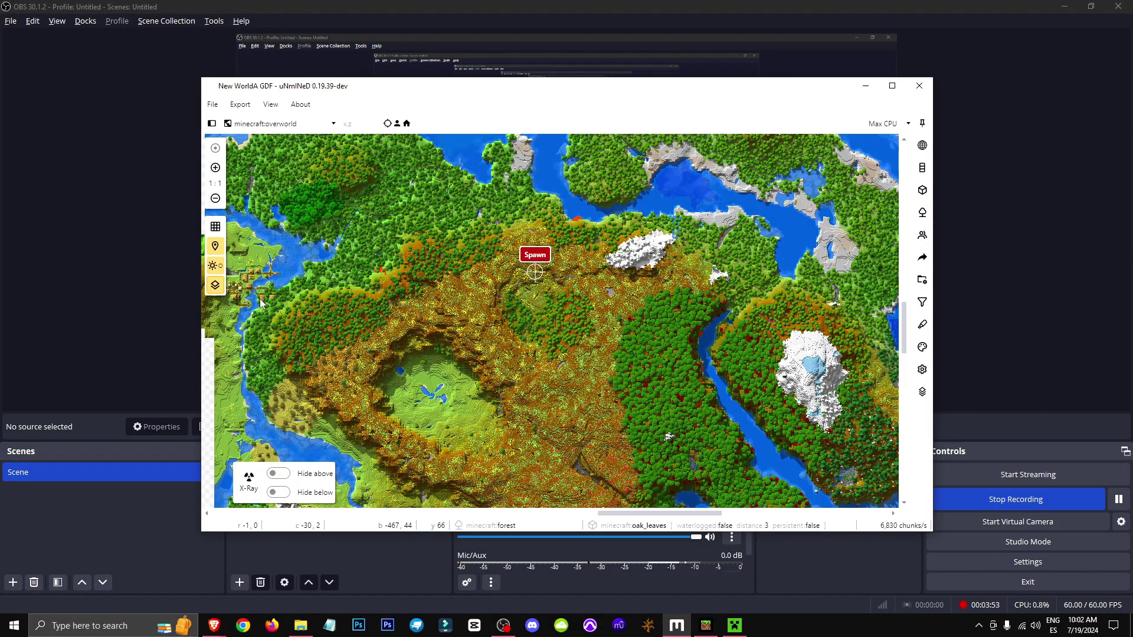
pyautogui.moveTo(450, 413); pyautogui.dragTo(707, 258)
pyautogui.click(215, 168)
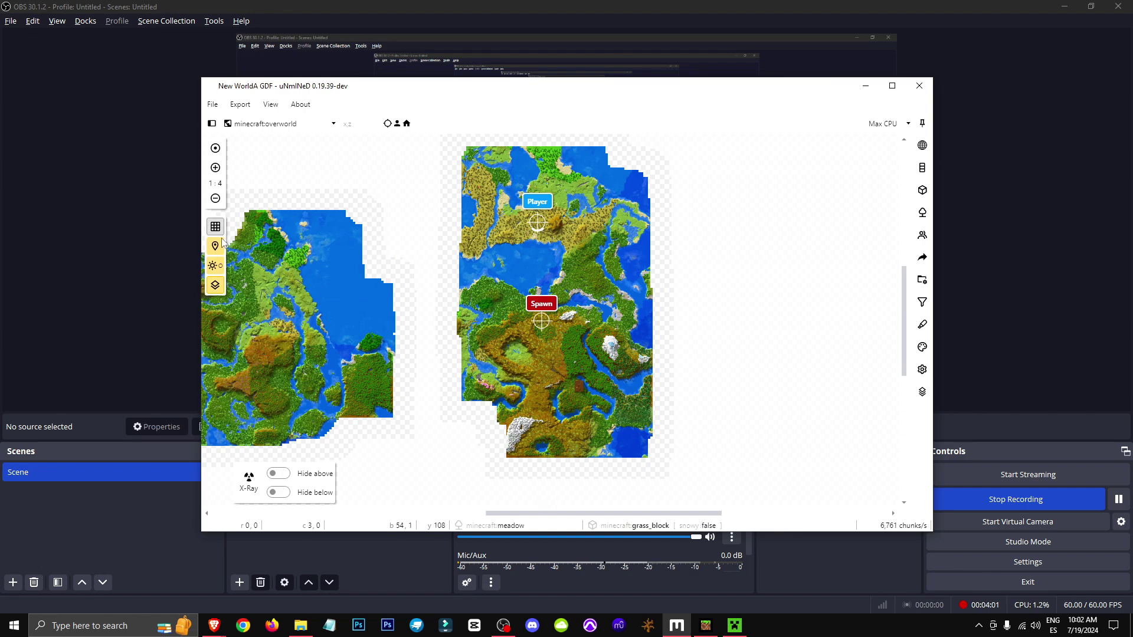
# Add server player markers to the spawn and local player markers, keep markers on, and view the Overworld at 1:32 scale.
pyautogui.click(216, 252)
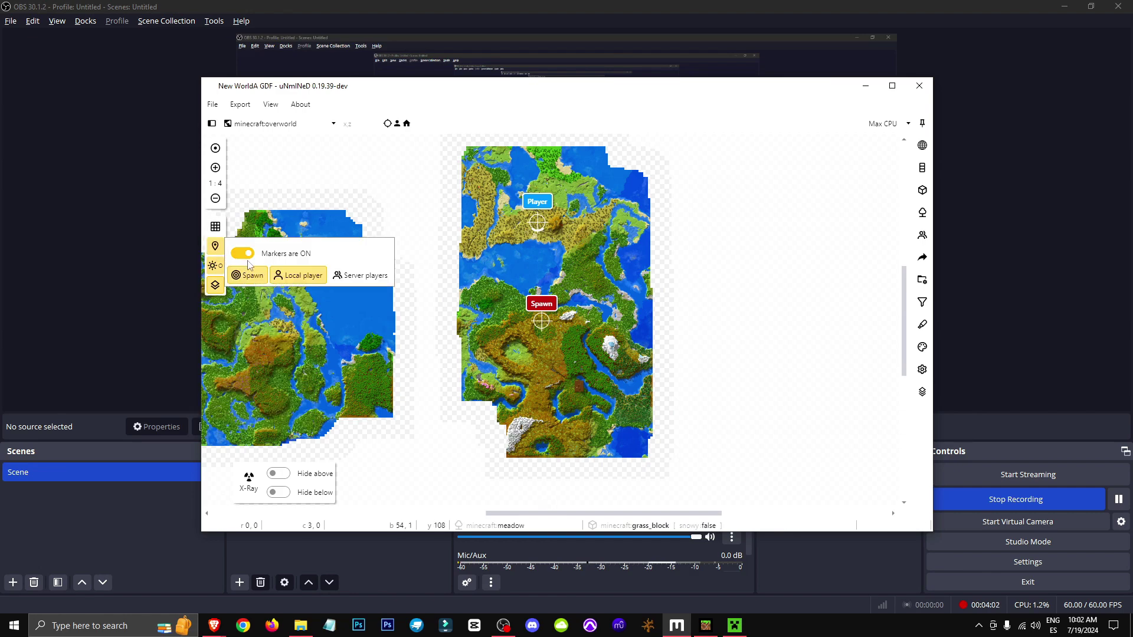
pyautogui.click(243, 255)
pyautogui.click(243, 254)
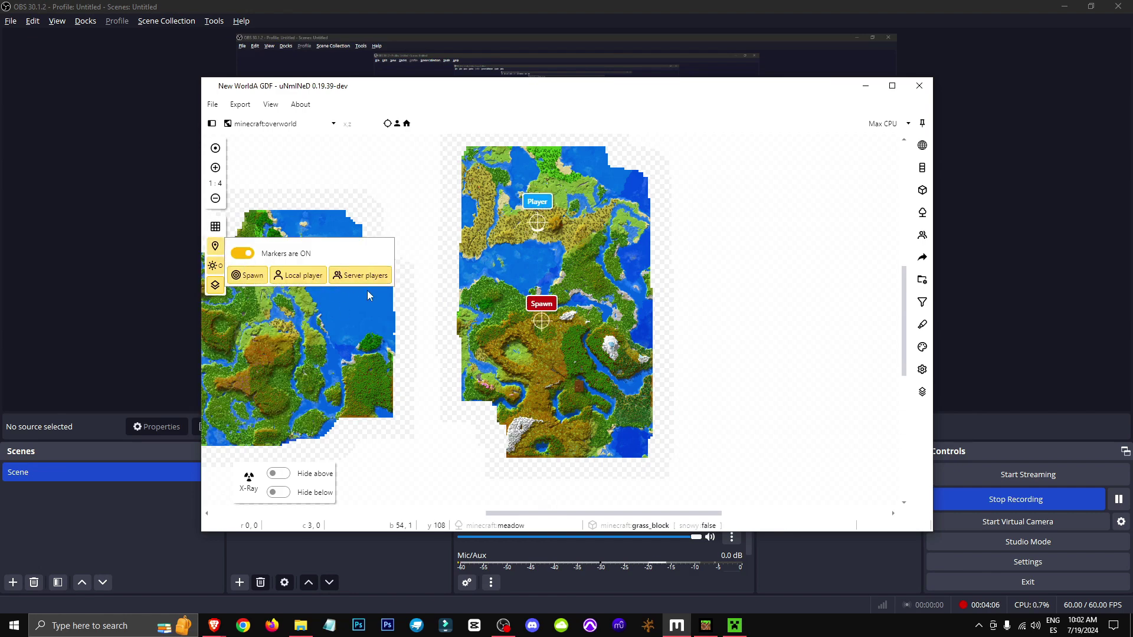
pyautogui.click(243, 253)
pyautogui.click(243, 254)
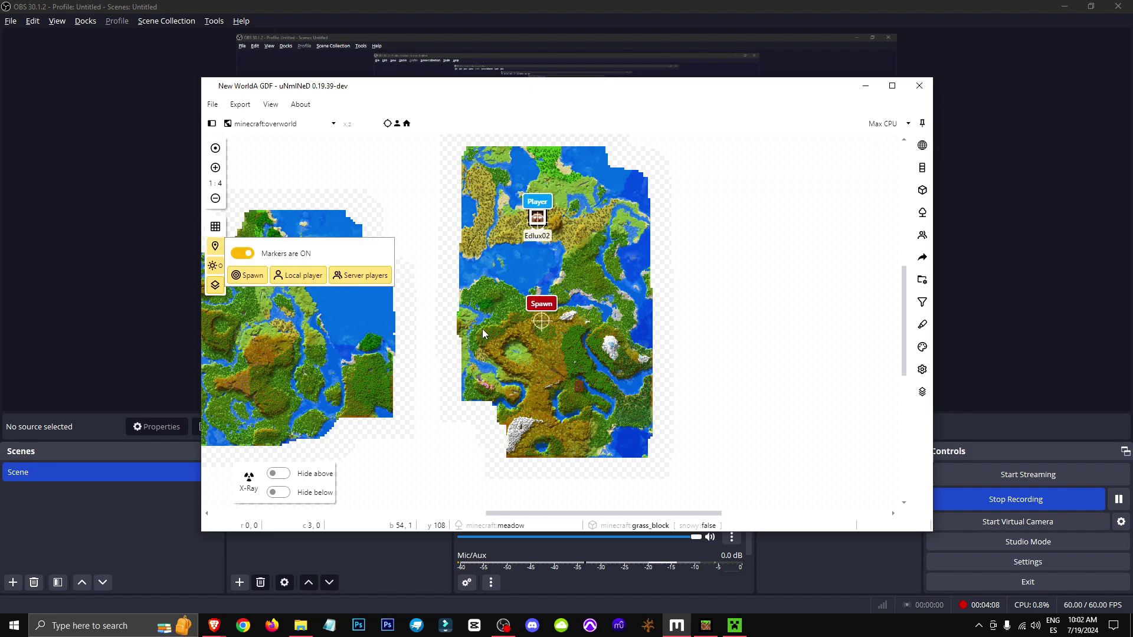
pyautogui.moveTo(496, 279); pyautogui.dragTo(460, 271)
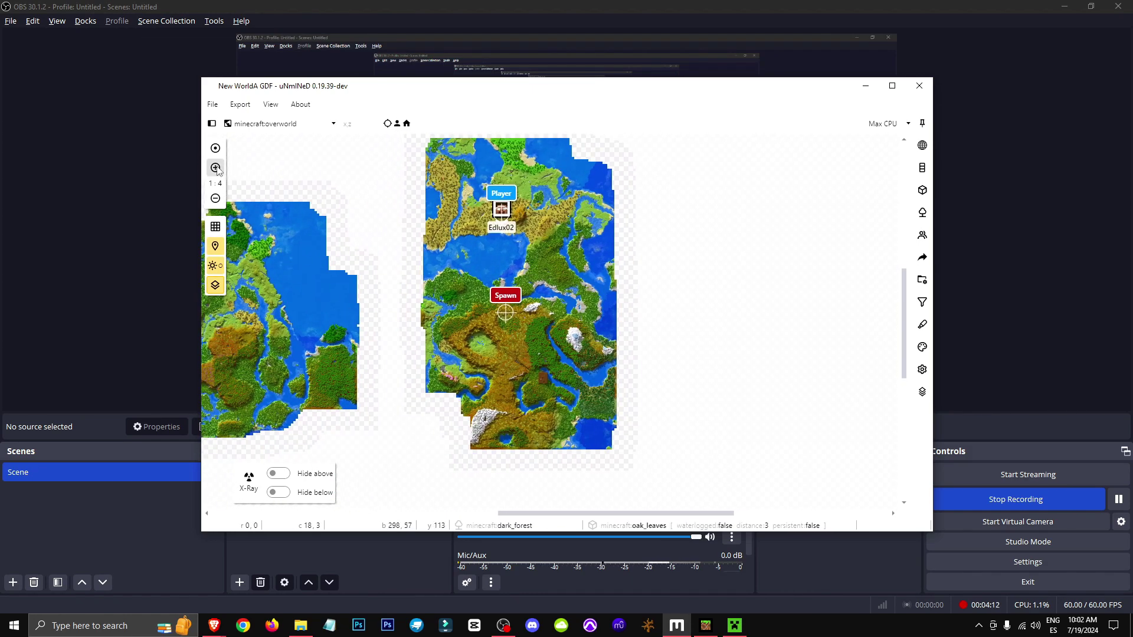
pyautogui.click(216, 200)
pyautogui.click(216, 200)
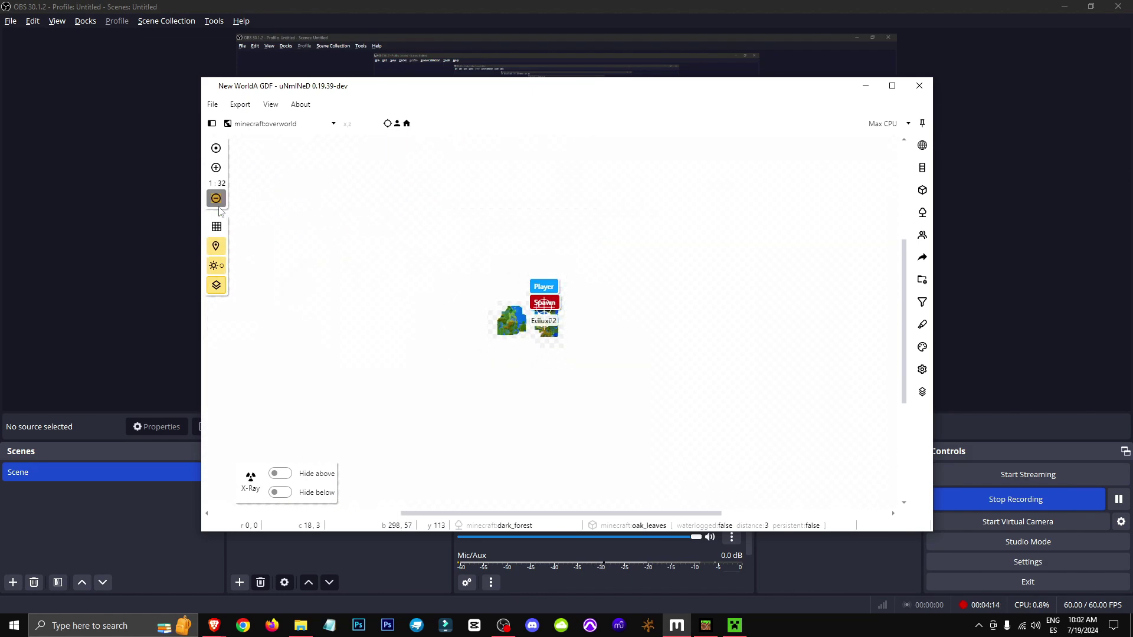